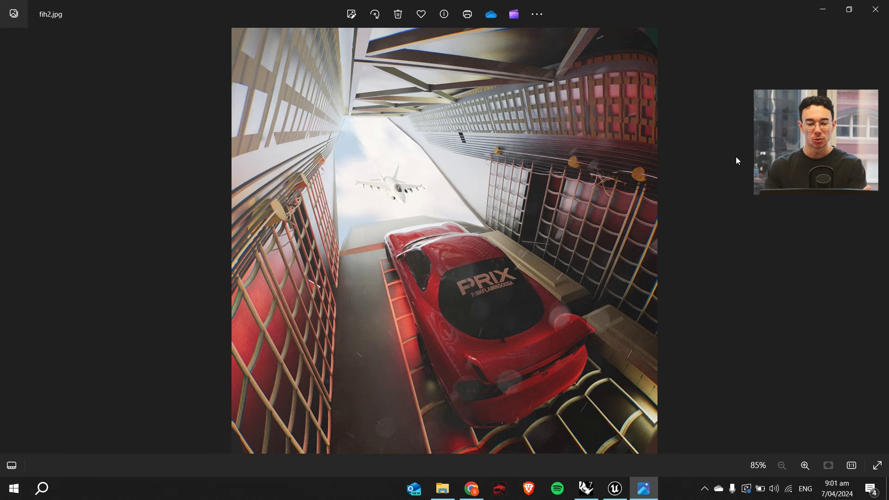
- Examine the fih2.jpg render up close, including the car's rear window and spoiler, and bring up the HQ-1-HERO-1920x1920.jpg image
scroll(537, 242, up, 3)
drag(537, 253, 542, 111)
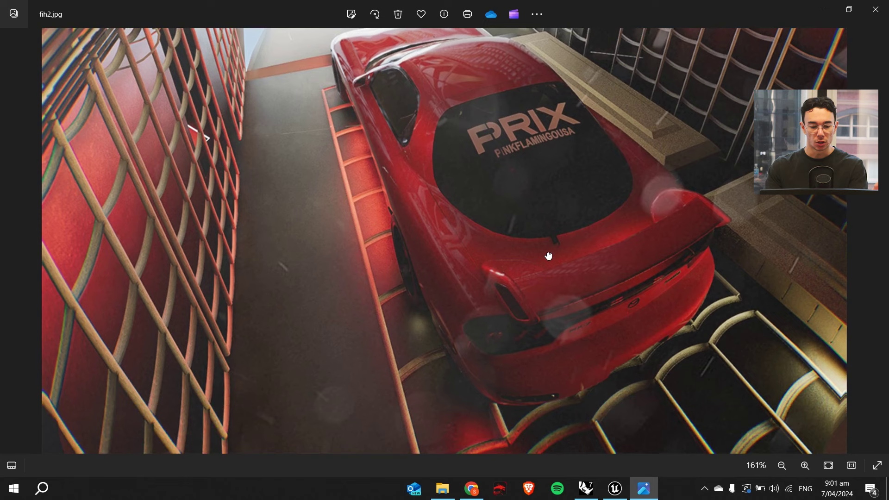
drag(516, 188, 525, 292)
drag(482, 153, 474, 281)
scroll(475, 281, down, 4)
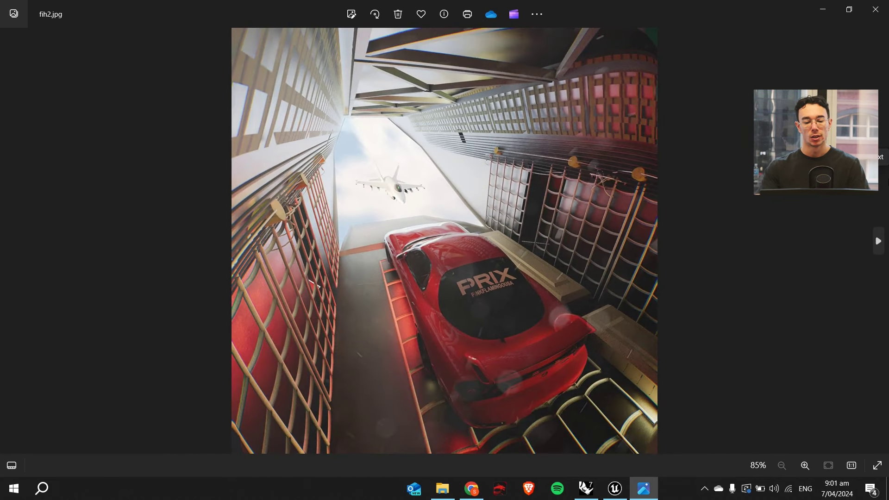
key(Right)
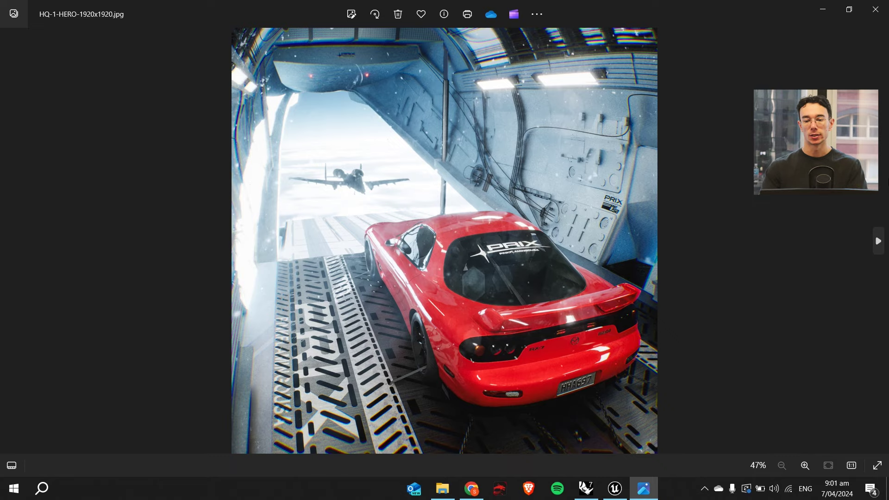
- Close the image viewer and switch to the 3D Warehouse home page in Chrome
click(875, 10)
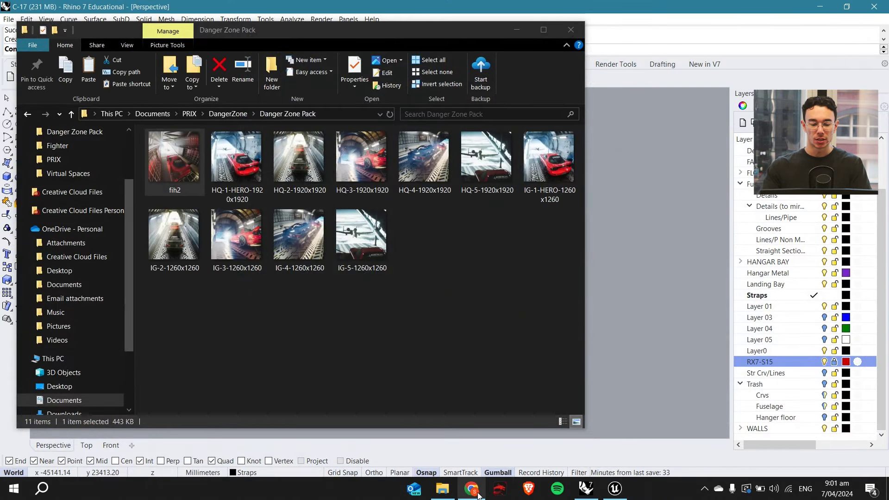
click(473, 489)
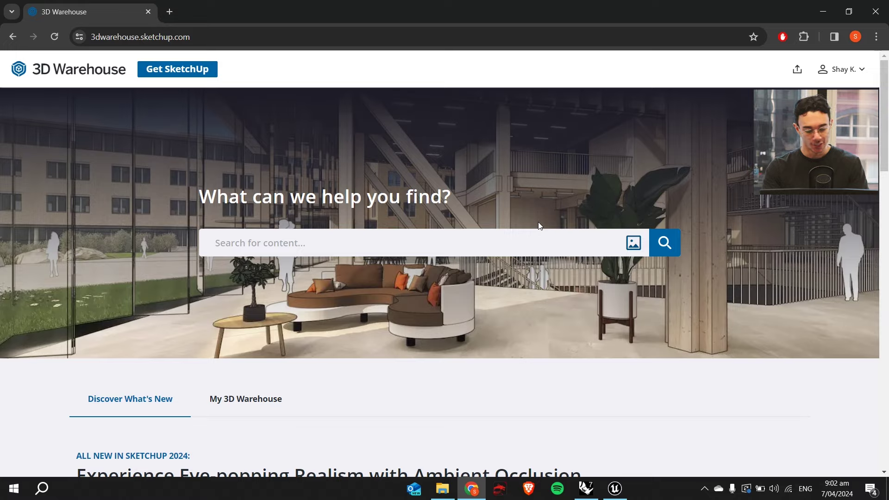
text(s)
key(BackSpace)
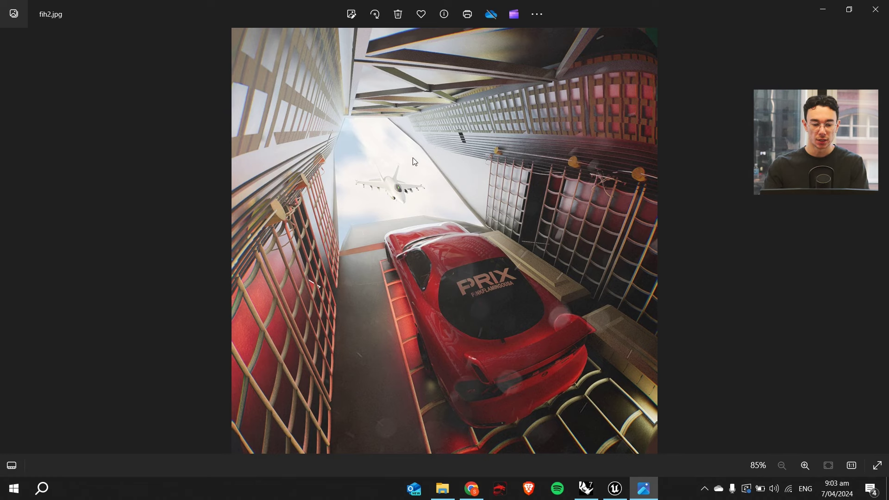
- Put away the reopened render image and search 3D Warehouse for "a 10 warthog"
click(830, 8)
click(568, 4)
text(a 10)
key(Return)
text(warthog)
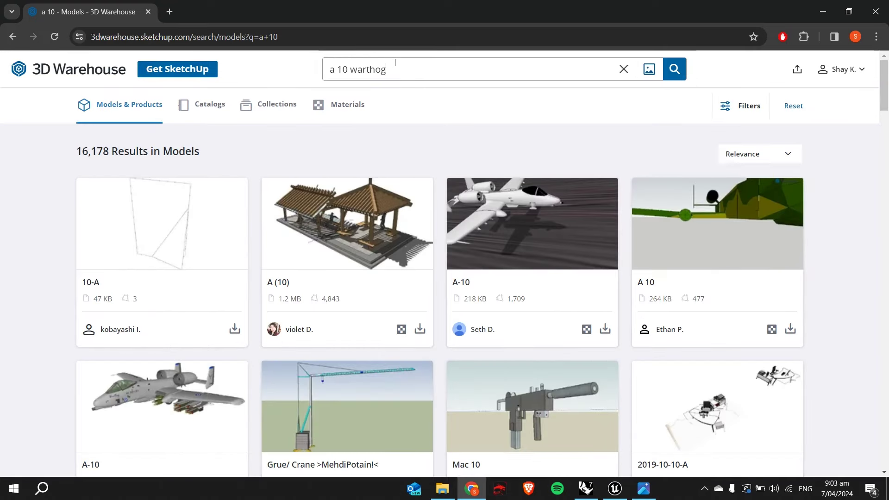
key(Return)
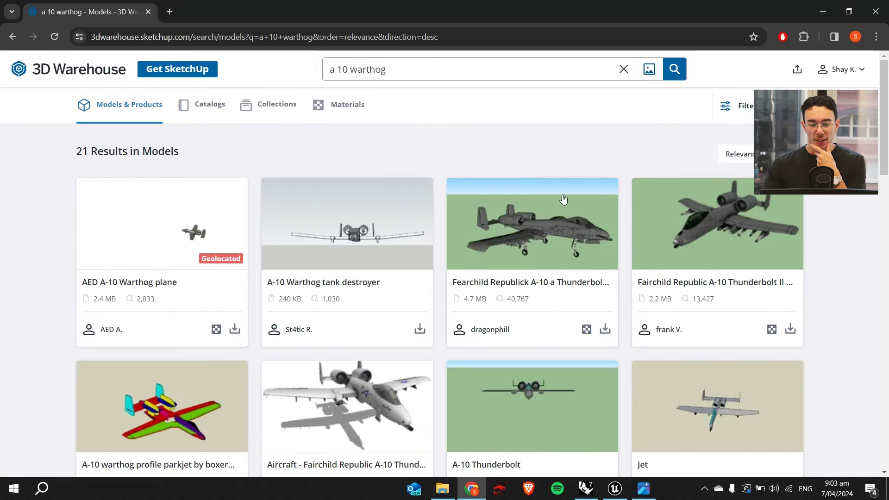
- Open the Fearchild Republick A-10 a Thunderbold Warthog 2 model in its own tab, load its 3D preview and check its polygon count
middle_click(544, 227)
scroll(515, 225, down, 3)
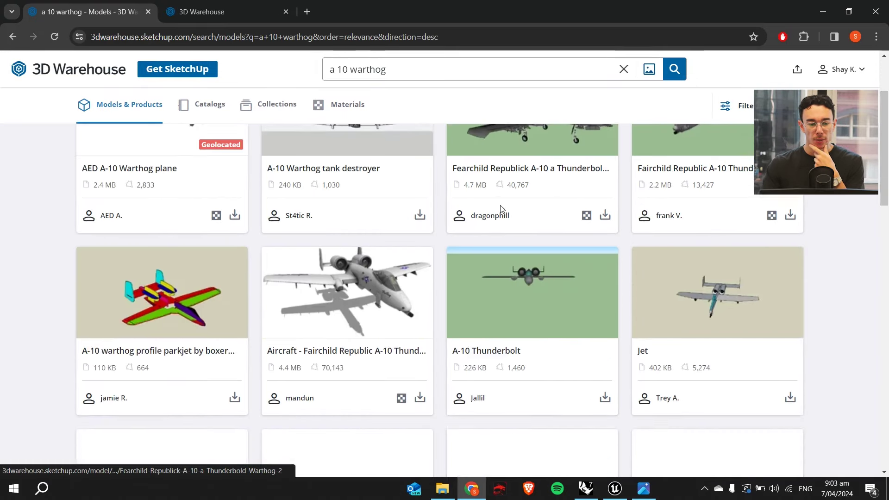
click(209, 6)
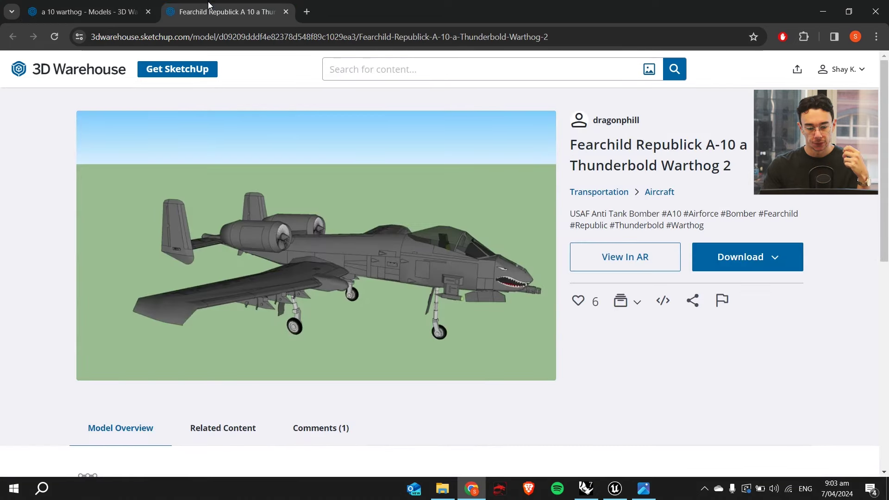
click(325, 245)
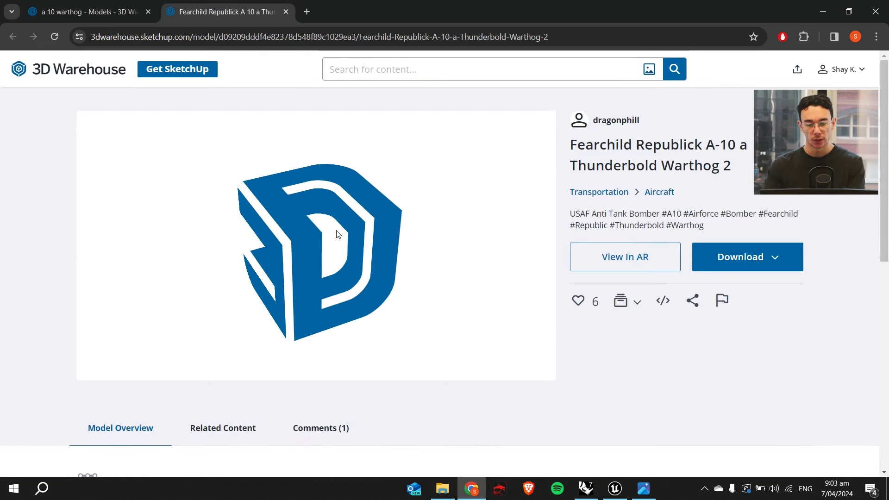
scroll(65, 168, down, 4)
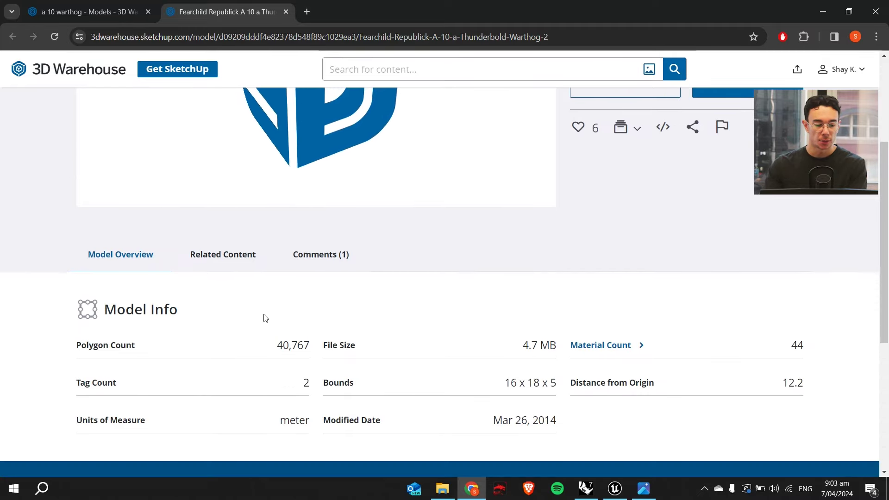
drag(272, 347, 311, 346)
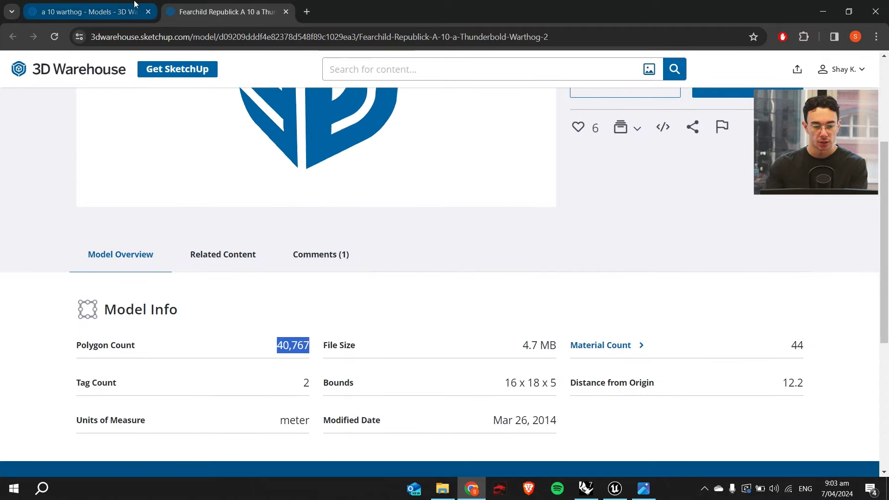
- Browse the other A-10 results, return to the Thunderbold Warthog 2 page and rotate its 3D preview
click(134, 6)
scroll(472, 289, down, 3)
scroll(484, 284, down, 2)
scroll(478, 284, up, 6)
click(218, 13)
scroll(371, 221, up, 3)
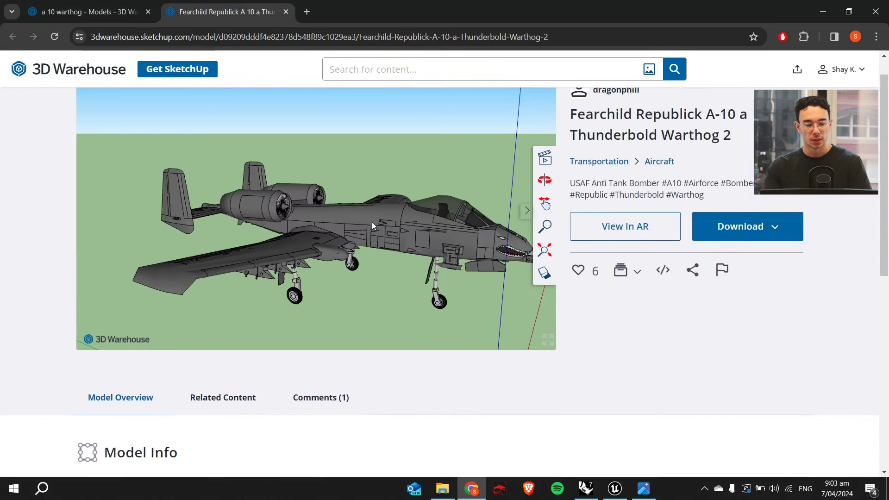
drag(287, 241, 362, 237)
- Search for "boeing c 17" and view the 3.6 MB Boeing C-17 Globemaster III model with 64,284 polygons in 3D
click(402, 68)
text(boeing c 27)
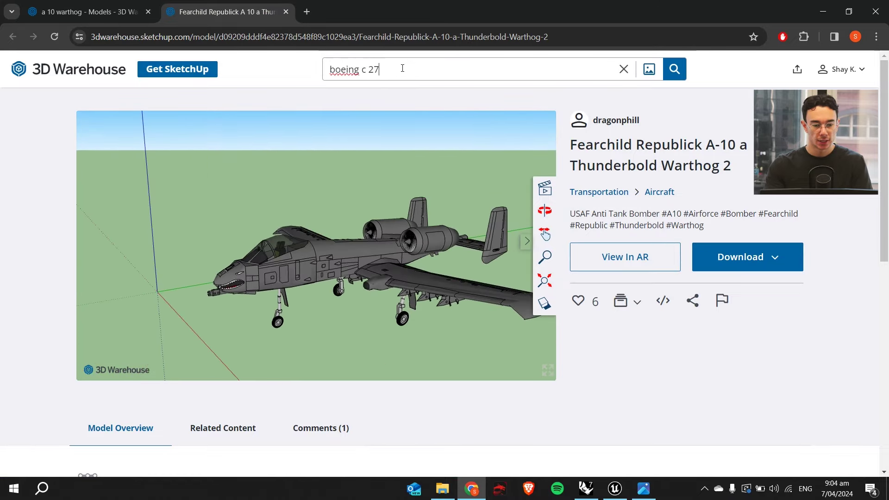
key(Return)
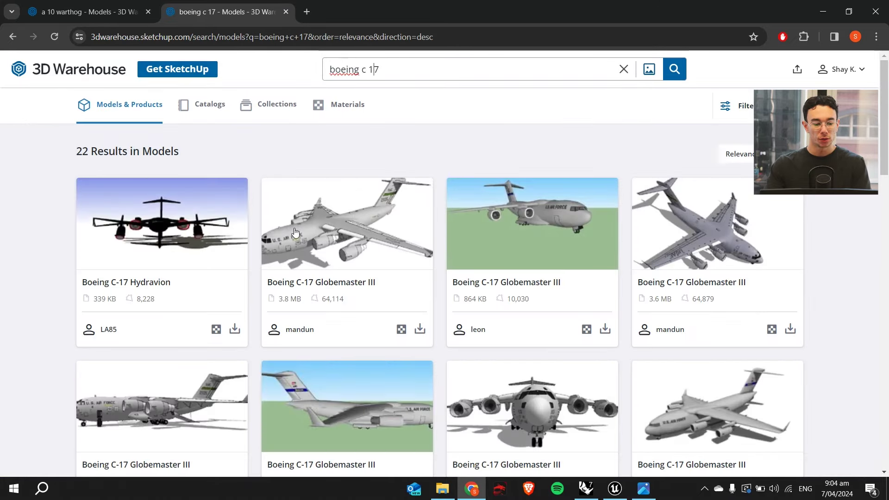
scroll(288, 240, down, 2)
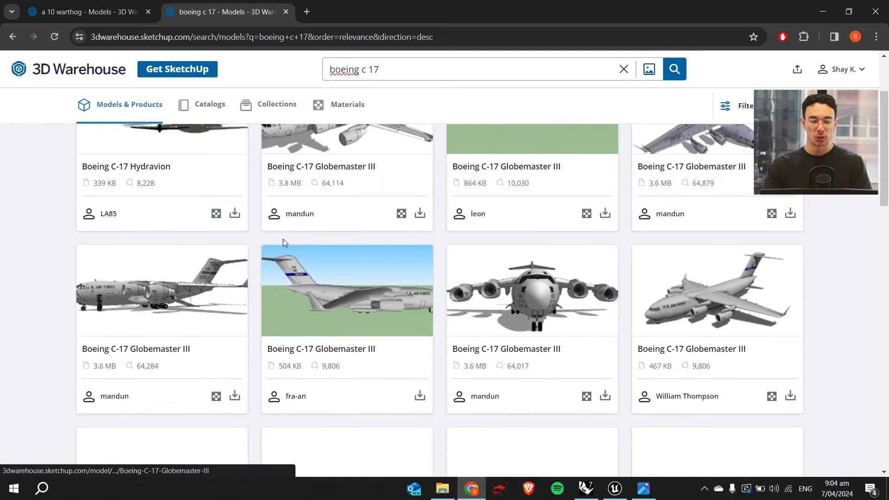
scroll(193, 217, down, 1)
click(169, 235)
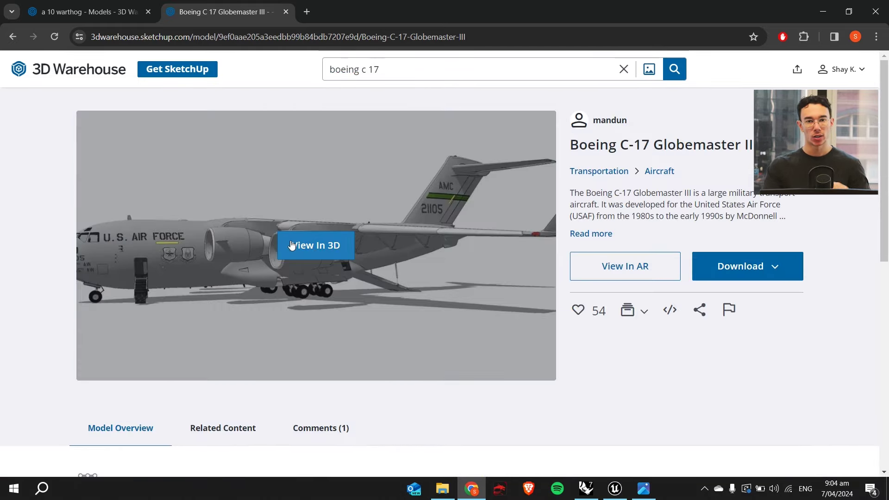
click(291, 245)
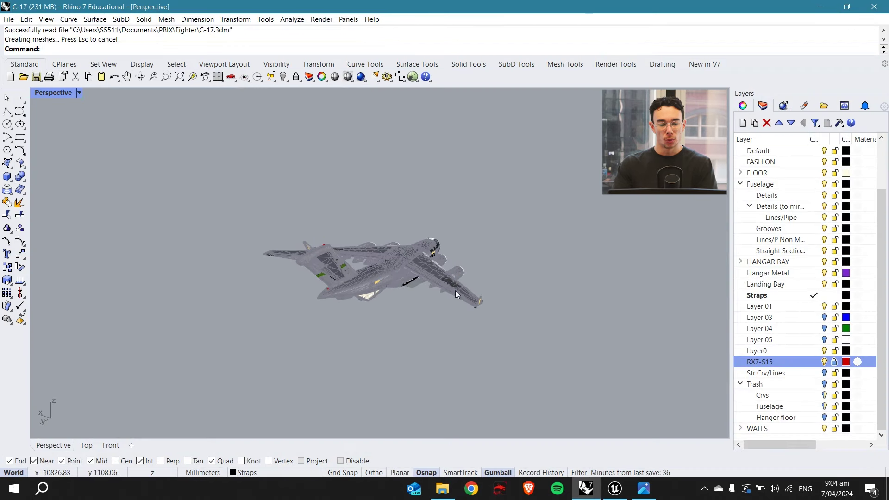
- Import the C-17_4.skp file into the C-17 model in Rhino
right_drag(455, 290, 382, 204)
drag(379, 203, 133, 377)
click(333, 284)
right_drag(391, 298, 324, 269)
click(442, 488)
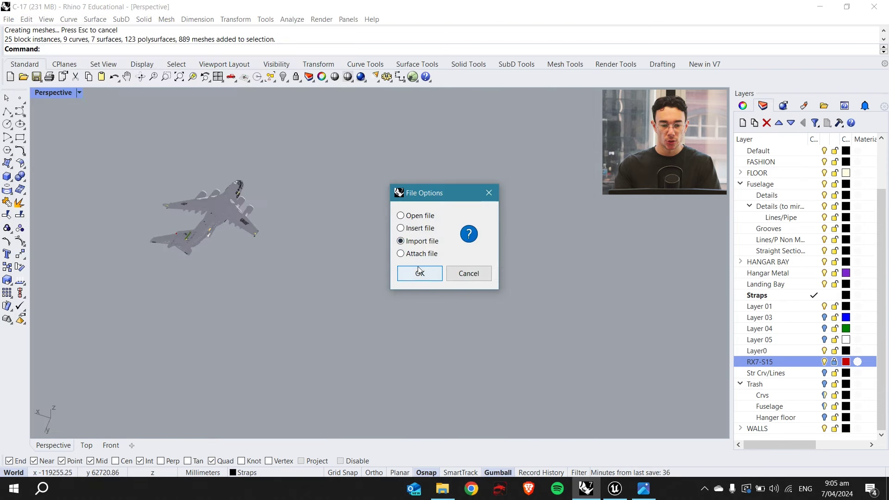
click(418, 267)
click(525, 376)
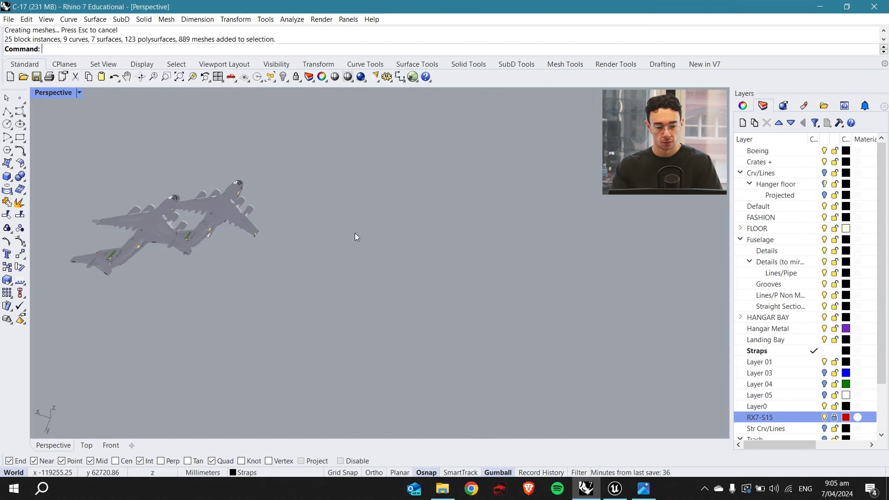
- Ungroup the imported C-17 aircraft repeatedly so that its individual meshes can be selected
scroll(371, 232, up, 6)
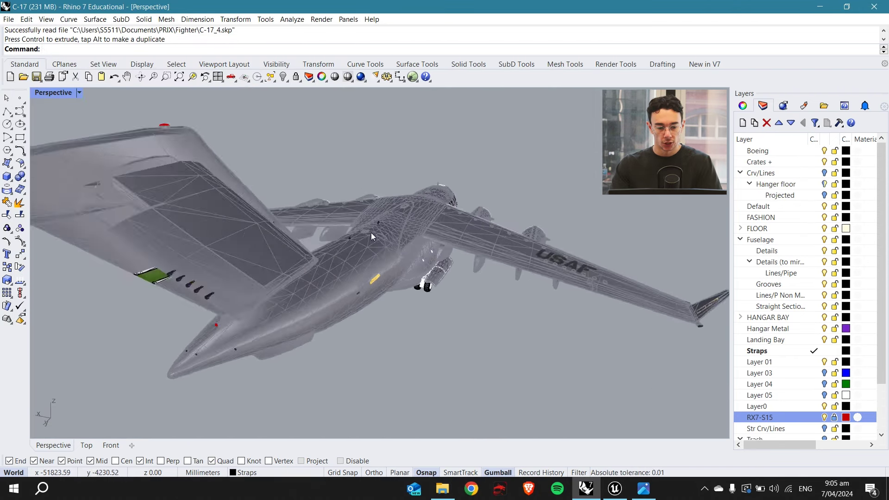
mouse_move(371, 232)
right_down()
mouse_move(382, 214)
mouse_move(432, 202)
mouse_move(391, 245)
mouse_move(536, 301)
mouse_move(544, 258)
mouse_move(504, 265)
mouse_move(408, 251)
mouse_move(379, 348)
mouse_move(309, 330)
mouse_move(387, 217)
mouse_move(379, 221)
right_up()
scroll(385, 259, up, 8)
scroll(544, 258, down, 10)
scroll(391, 311, up, 5)
scroll(400, 289, up, 8)
scroll(309, 331, down, 8)
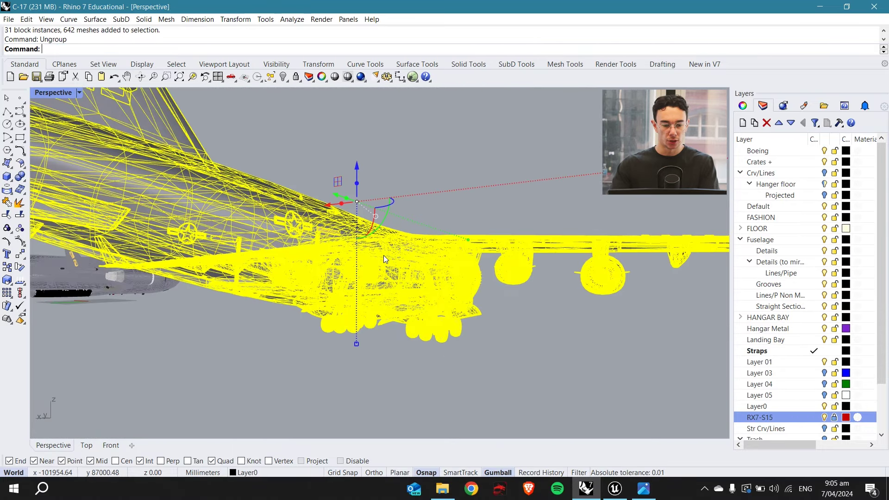
key(Escape)
click(284, 290)
right_drag(283, 290, 331, 277)
key(ctrl+shift+g)
key(Escape)
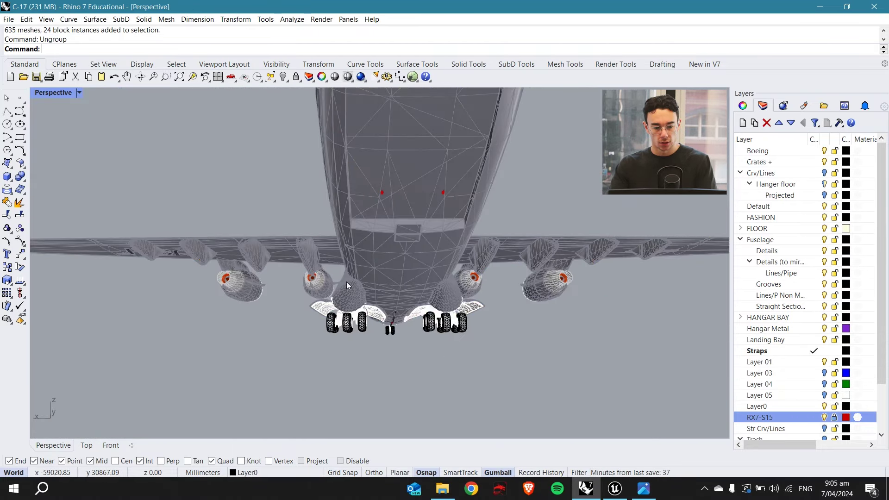
- Move the rear cargo door meshes clear of the fuselage opening to expose the cargo bay interior
click(406, 276)
right_drag(407, 276, 389, 189)
shift+click(418, 212)
drag(403, 189, 366, 416)
right_drag(472, 288, 312, 277)
click(300, 240)
click(337, 281)
scroll(307, 250, up, 5)
scroll(300, 277, up, 2)
scroll(296, 267, down, 2)
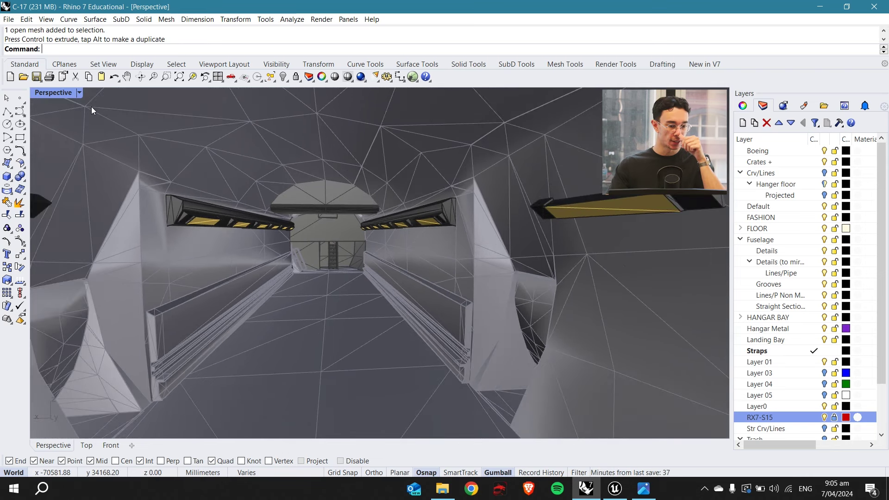
- Inspect the cargo bay in the Rendered display mode and return the Perspective viewport to Shaded
click(80, 94)
click(67, 155)
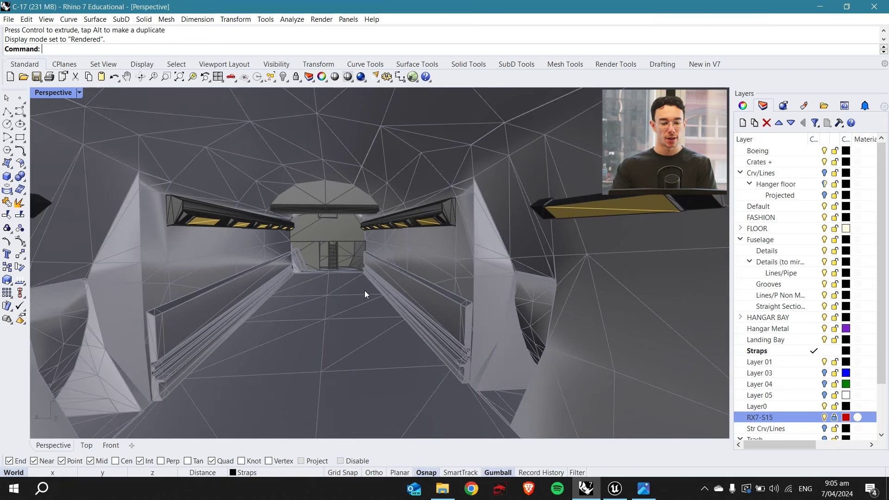
scroll(490, 296, down, 1)
mouse_move(428, 307)
right_down()
mouse_move(456, 293)
mouse_move(433, 277)
right_up()
click(79, 94)
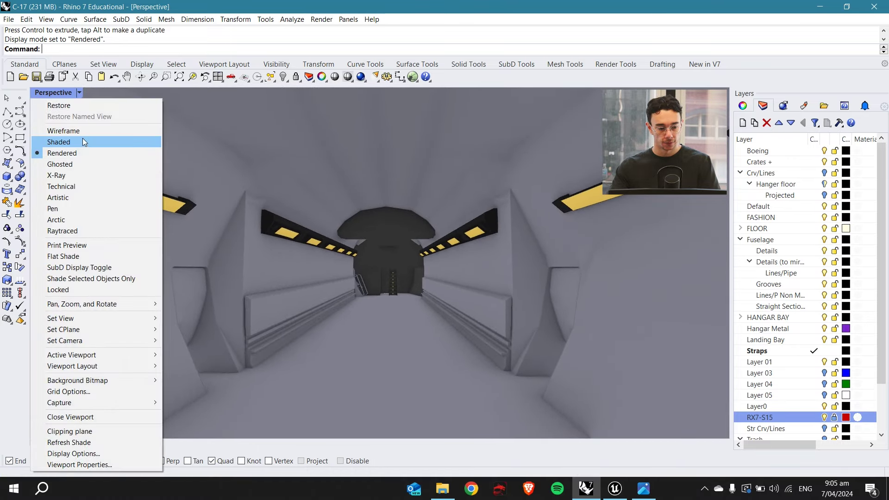
click(82, 138)
- Select the imported C-17 aircraft with a selection window
scroll(329, 238, down, 5)
mouse_move(330, 237)
right_down()
mouse_move(380, 227)
mouse_move(333, 239)
mouse_move(486, 290)
mouse_move(346, 266)
mouse_move(371, 227)
mouse_move(326, 263)
mouse_move(399, 260)
mouse_move(462, 153)
right_up()
scroll(347, 266, down, 5)
scroll(292, 273, up, 5)
drag(462, 154, 224, 385)
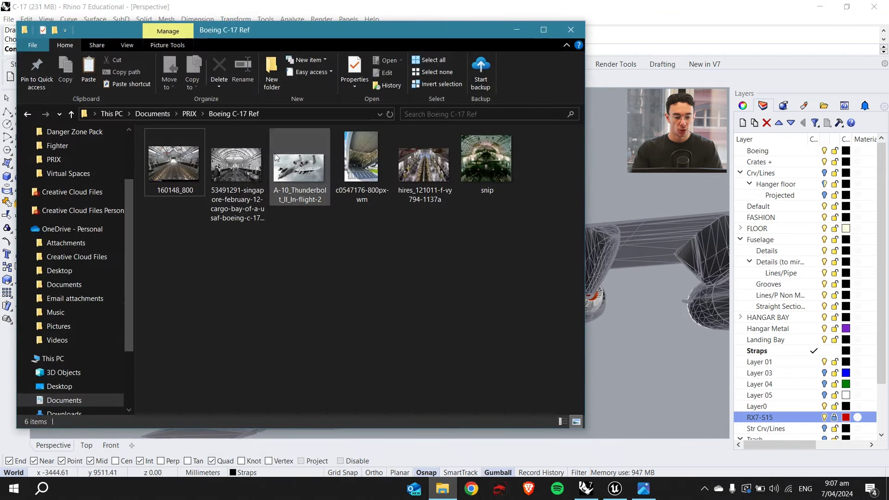
- Open 160148_800.jpg from the Boeing C-17 Ref folder and look through the reference photos up to snip.JPG
double_click(174, 165)
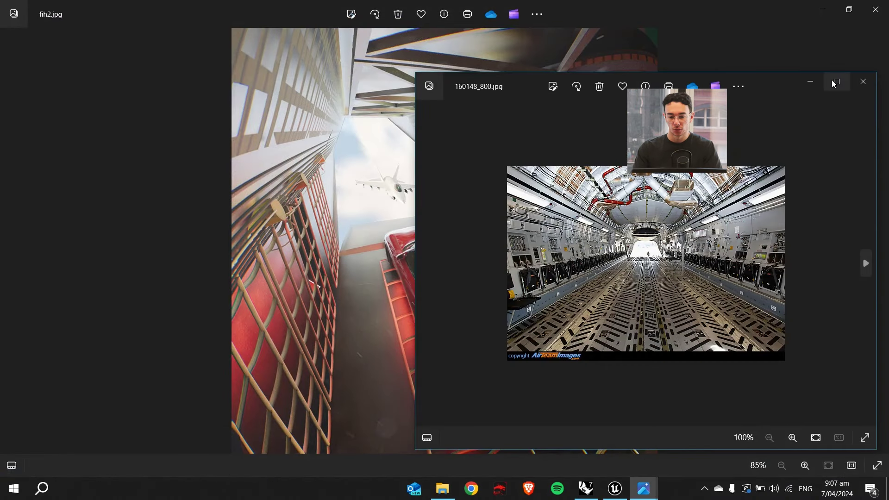
click(832, 80)
key(Right)
key(Right)
key(Right)
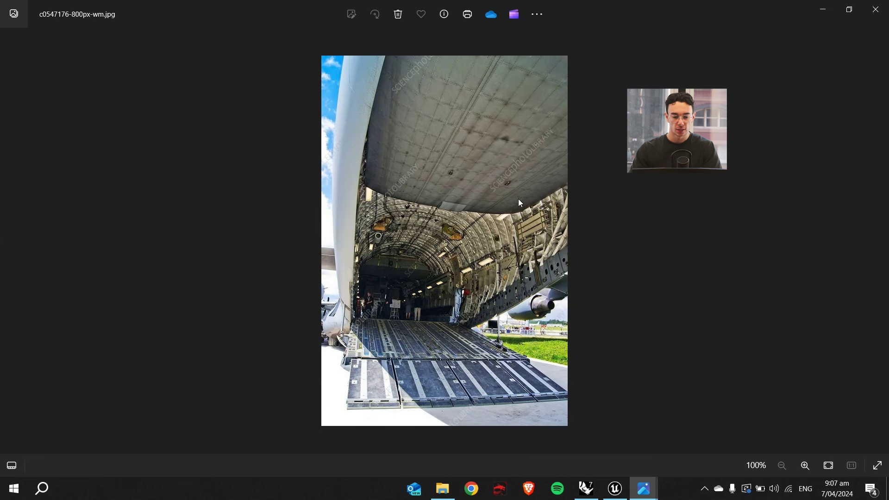
scroll(519, 199, down, 2)
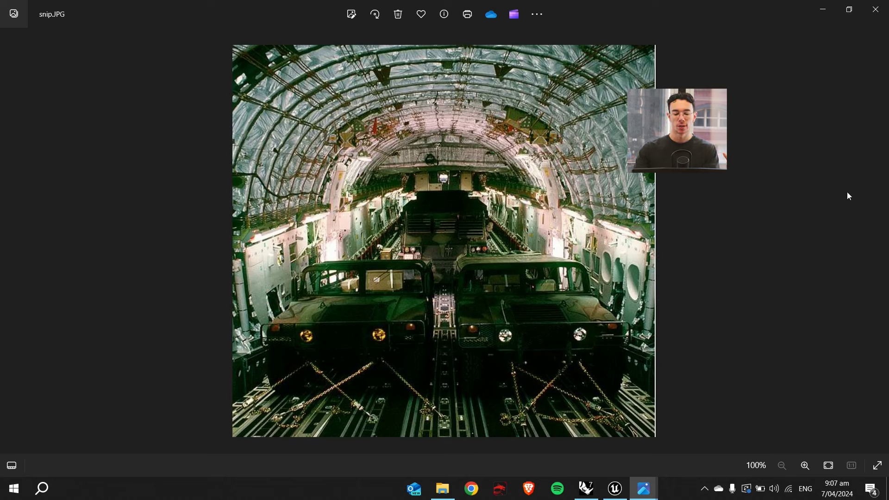
- Examine the detailed cargo bay around the red car in Rhino and compare it with the snip.JPG reference photo
click(587, 487)
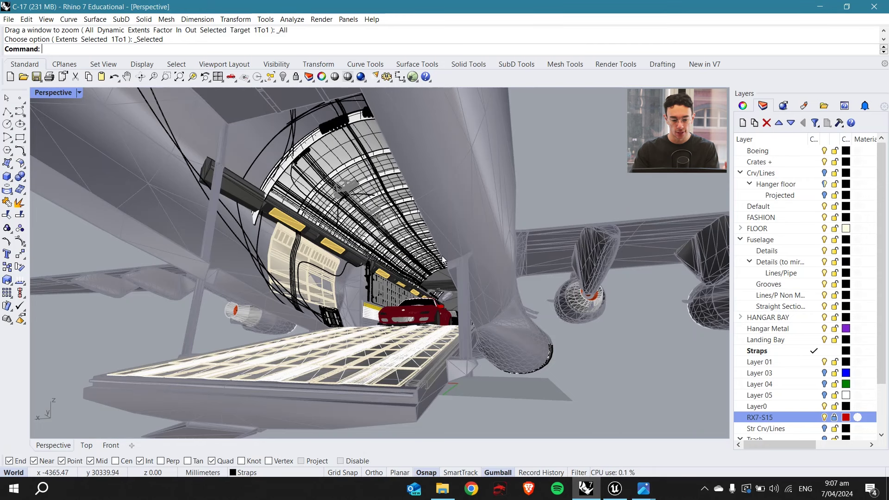
scroll(442, 257, up, 4)
scroll(442, 295, down, 4)
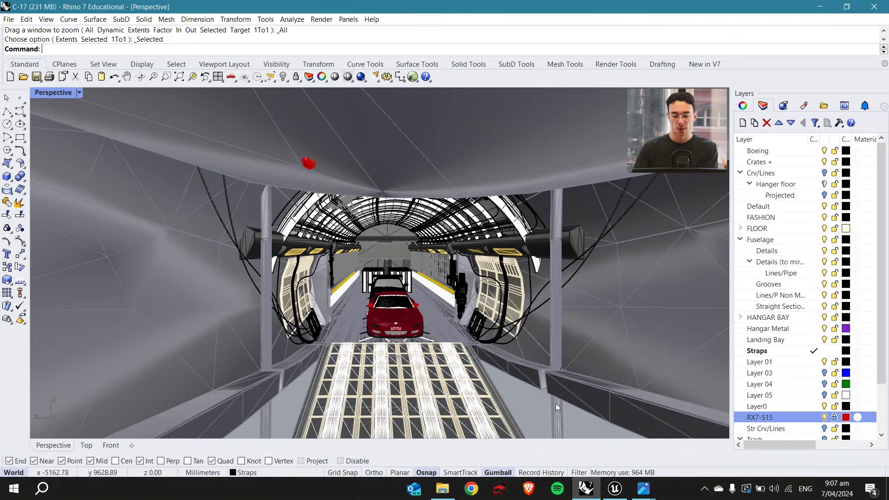
scroll(482, 319, up, 5)
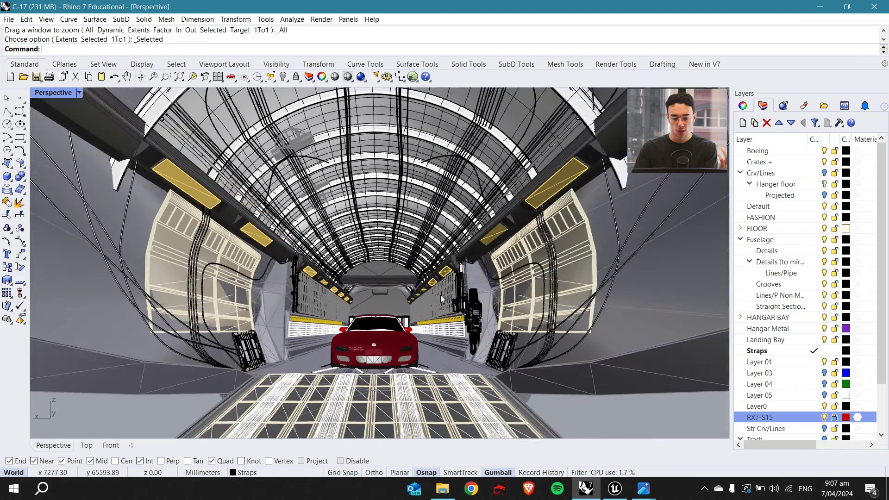
mouse_move(648, 493)
click(702, 404)
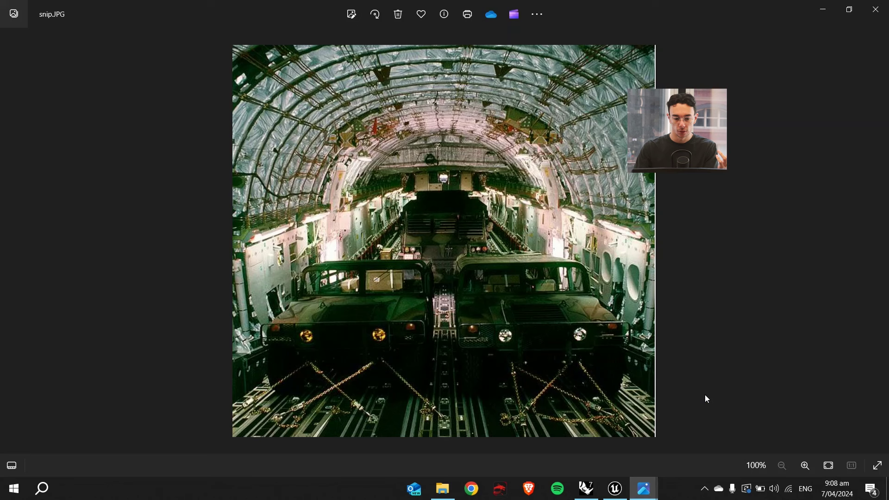
key(Left)
key(Left)
key(Left)
key(Right)
ctrl+scroll(477, 306, up, 3)
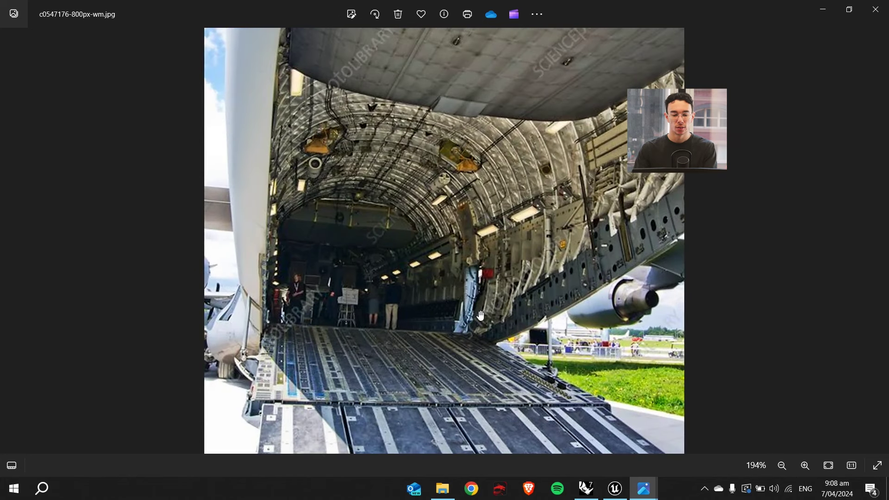
scroll(467, 357, down, 2)
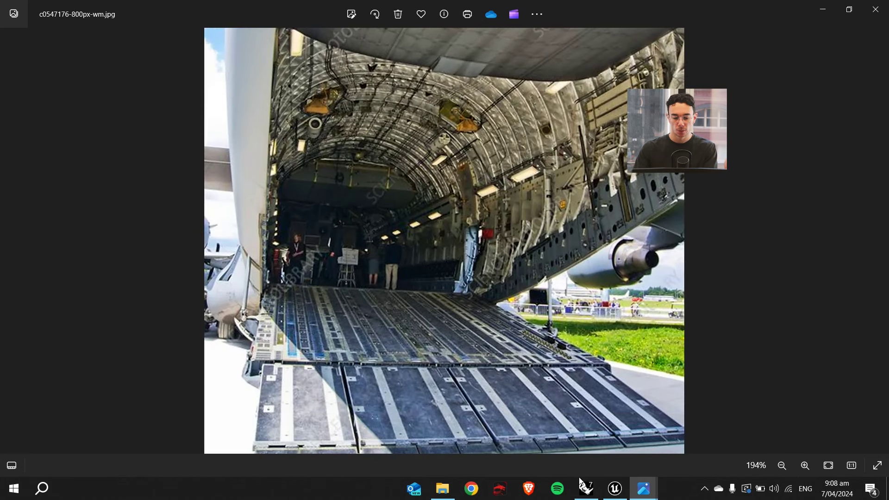
- Switch to Rhino and inspect the curved side panel, the ceiling and a section of wall netting in the cargo bay
click(586, 488)
scroll(217, 263, up, 4)
click(204, 260)
scroll(320, 240, down, 3)
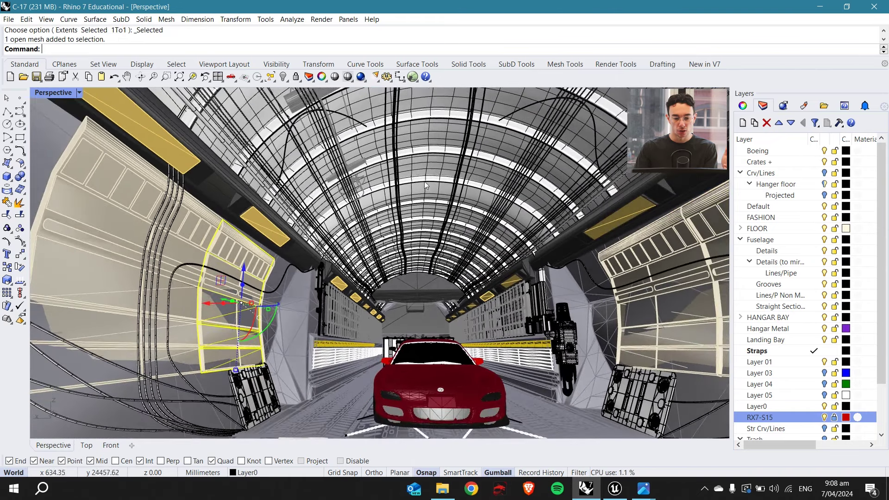
click(427, 185)
click(467, 213)
scroll(480, 289, up, 5)
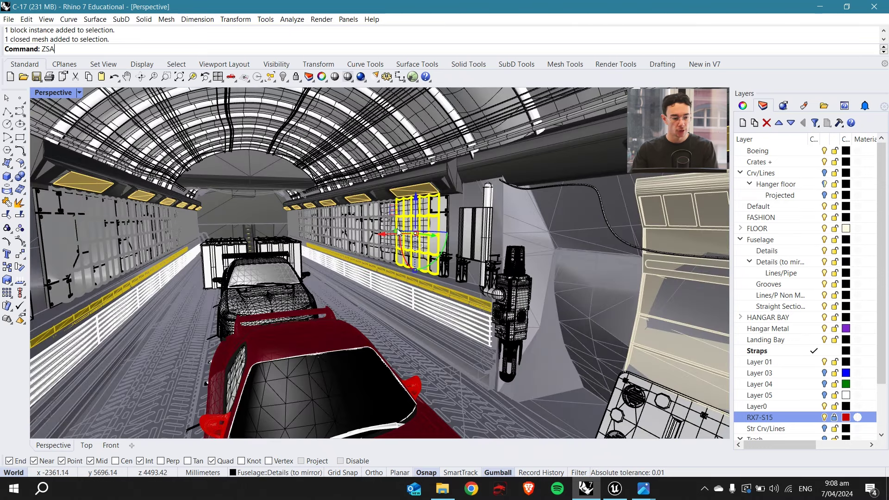
key(ctrl+shift+e)
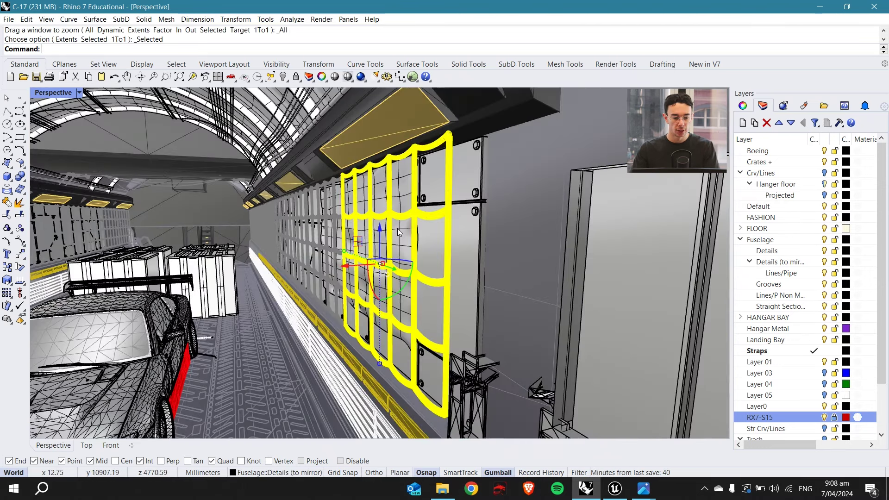
- Examine the netted cargo bay walls and the open ramp end from behind the red car
key(Escape)
click(322, 221)
key(Escape)
right_drag(322, 221, 369, 270)
scroll(377, 283, down, 3)
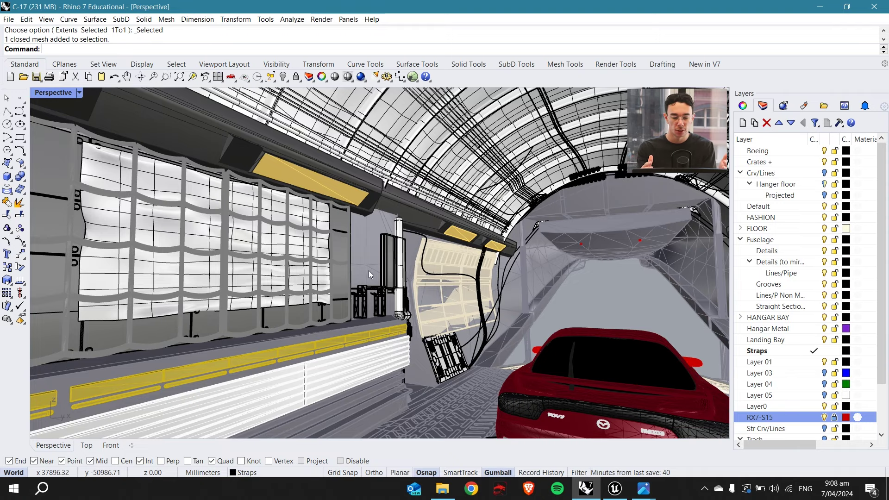
scroll(374, 266, down, 5)
right_drag(385, 271, 414, 272)
right_drag(481, 274, 482, 285)
scroll(481, 285, up, 3)
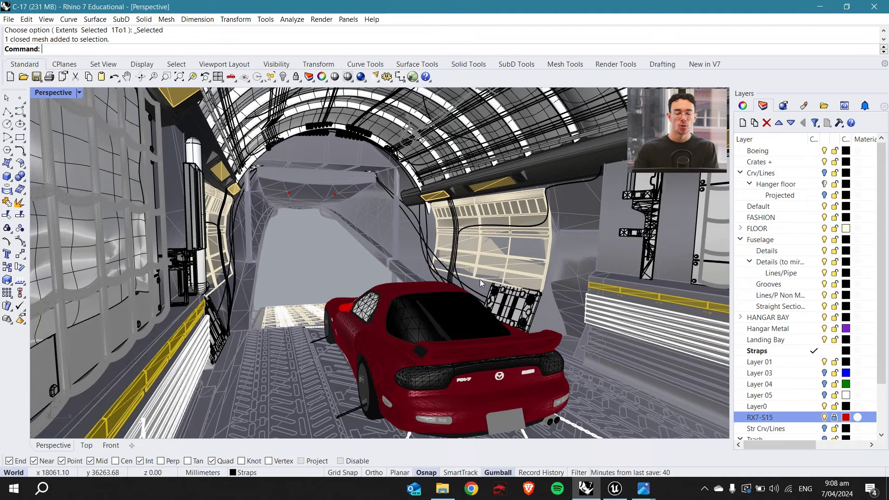
scroll(403, 262, down, 3)
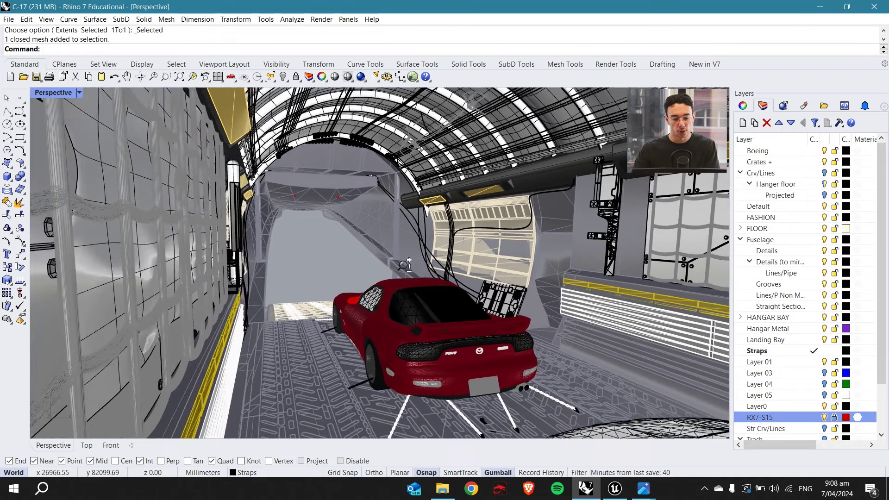
- Examine the length of the cargo bay around the crates and the second car, and view the aircraft from outside
scroll(461, 298, down, 10)
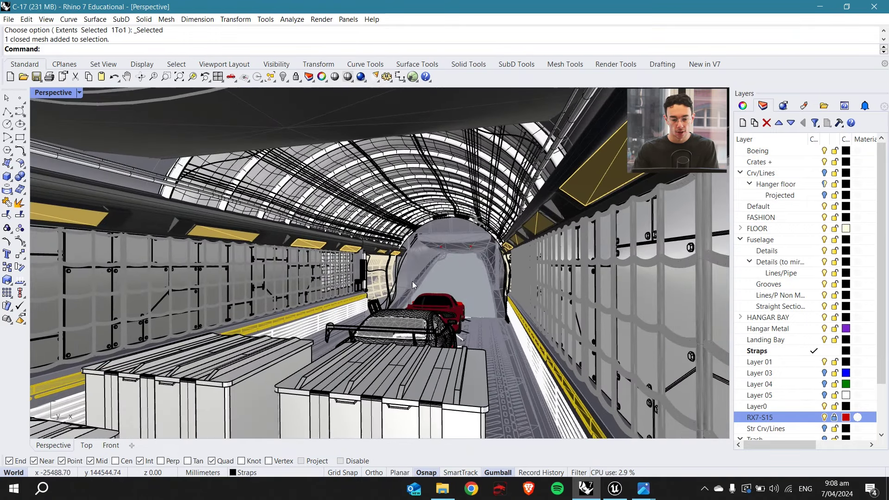
scroll(418, 283, up, 8)
right_drag(418, 282, 197, 275)
scroll(198, 275, up, 2)
right_drag(268, 262, 206, 244)
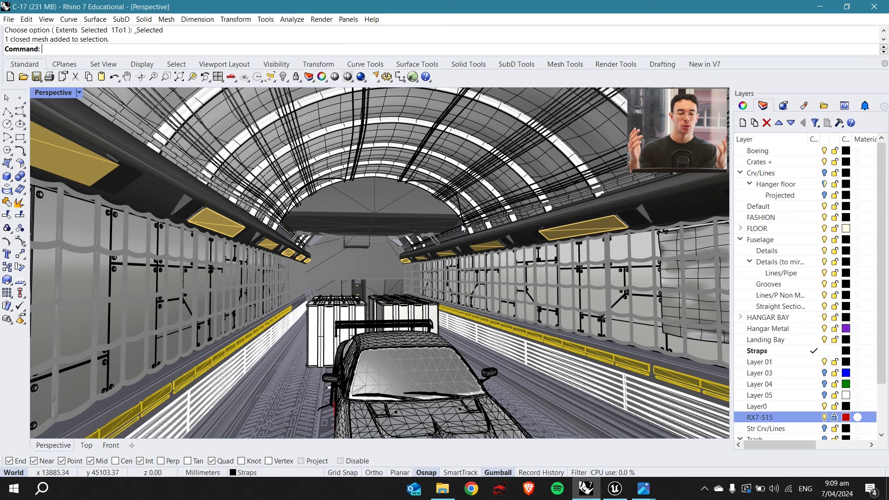
right_drag(433, 177, 273, 259)
scroll(316, 235, down, 5)
right_drag(381, 270, 325, 244)
scroll(423, 255, up, 5)
right_drag(423, 255, 355, 221)
scroll(389, 273, down, 5)
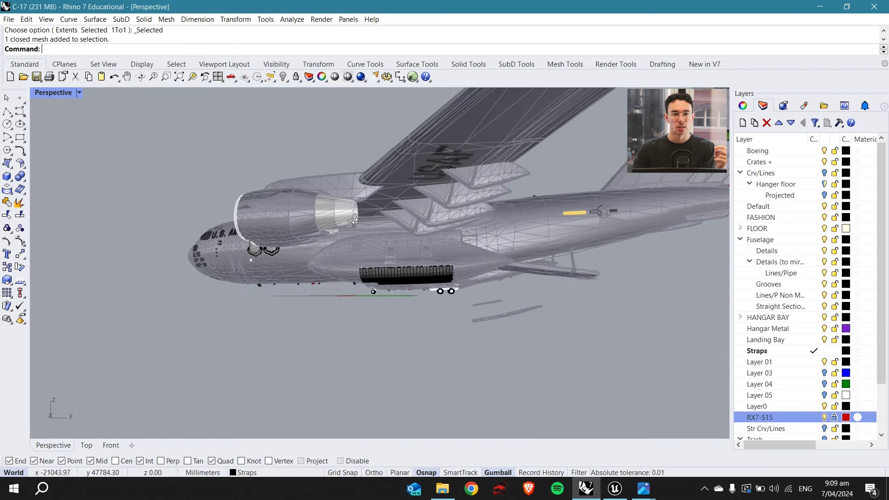
- Inspect a ceiling rib in the detailed bay and compare it with the plain interior of the other C-17 model
right_drag(413, 221, 329, 250)
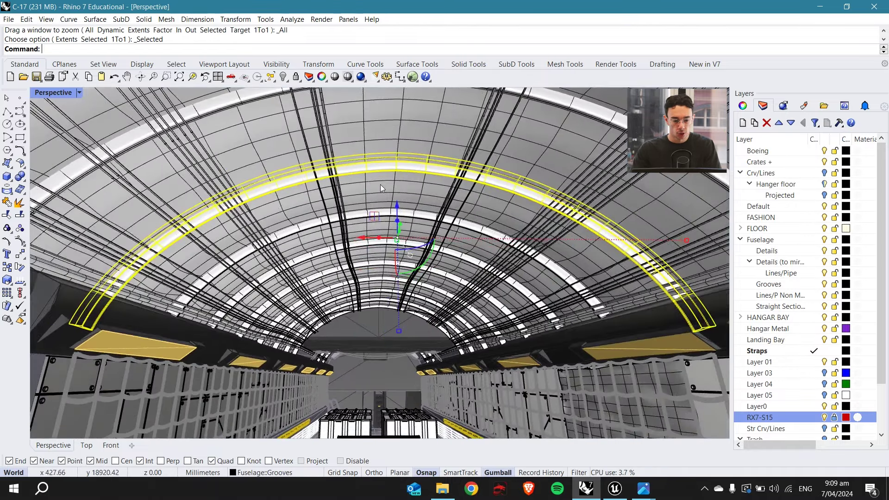
scroll(381, 187, down, 10)
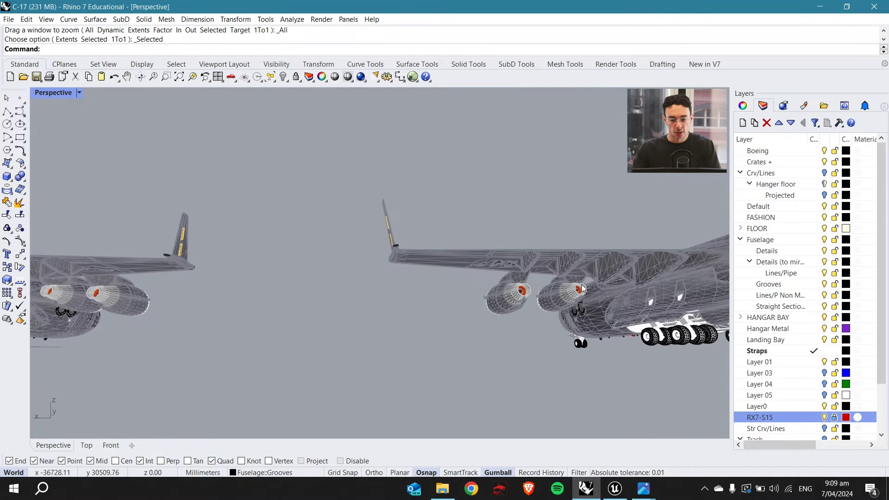
right_drag(582, 285, 384, 262)
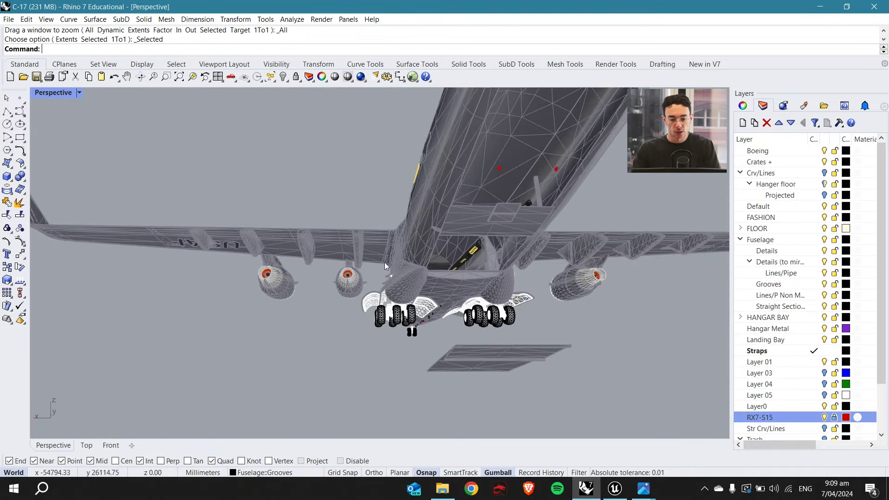
scroll(487, 233, up, 8)
scroll(369, 245, down, 2)
right_drag(327, 225, 331, 216)
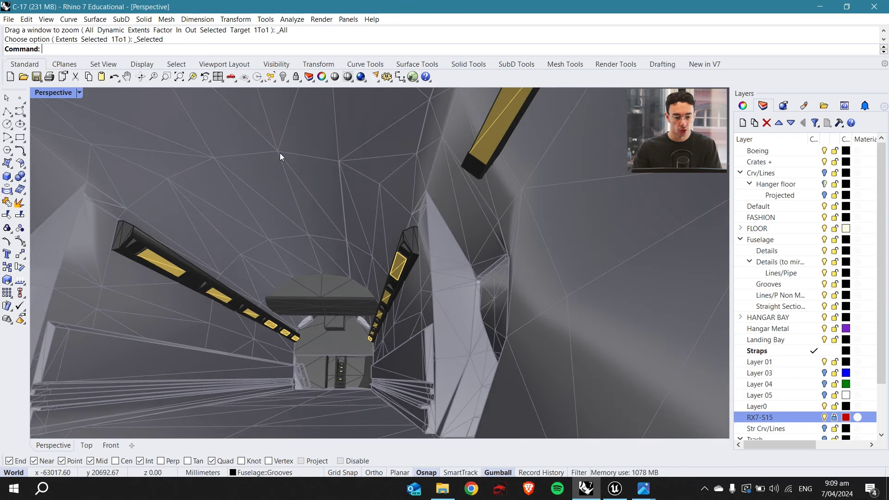
right_drag(129, 229, 212, 179)
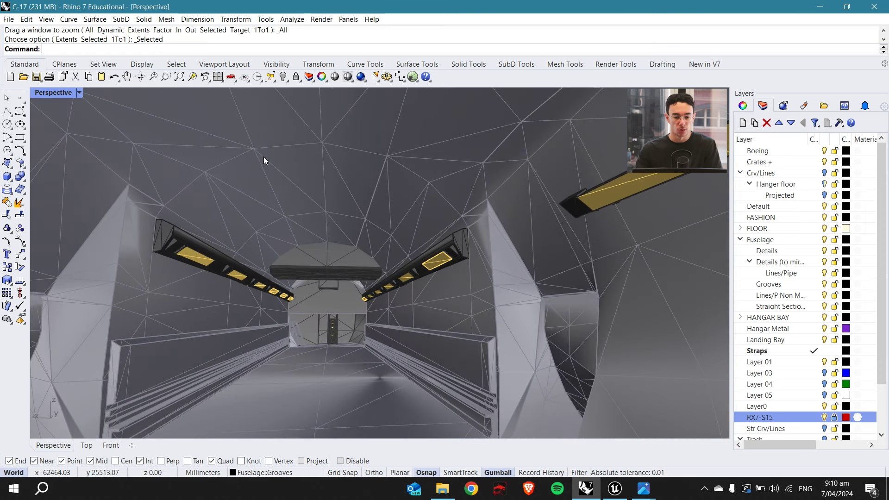
scroll(456, 280, down, 6)
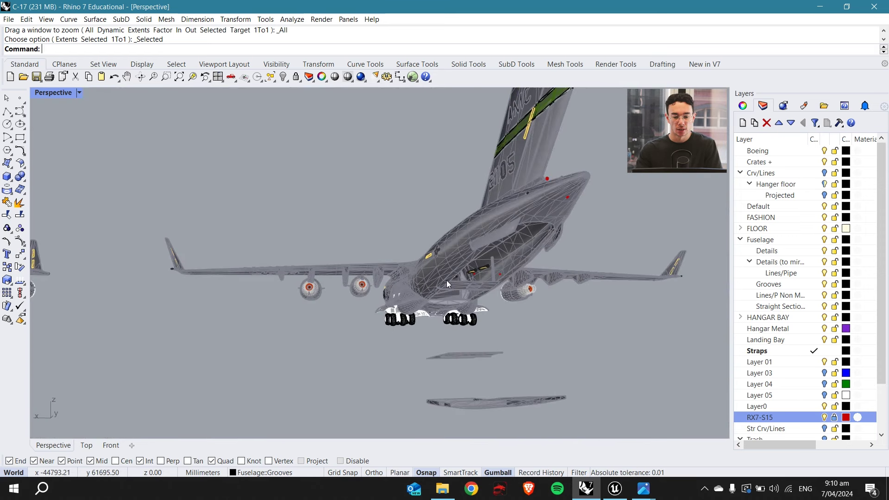
scroll(446, 280, up, 6)
right_drag(449, 194, 416, 257)
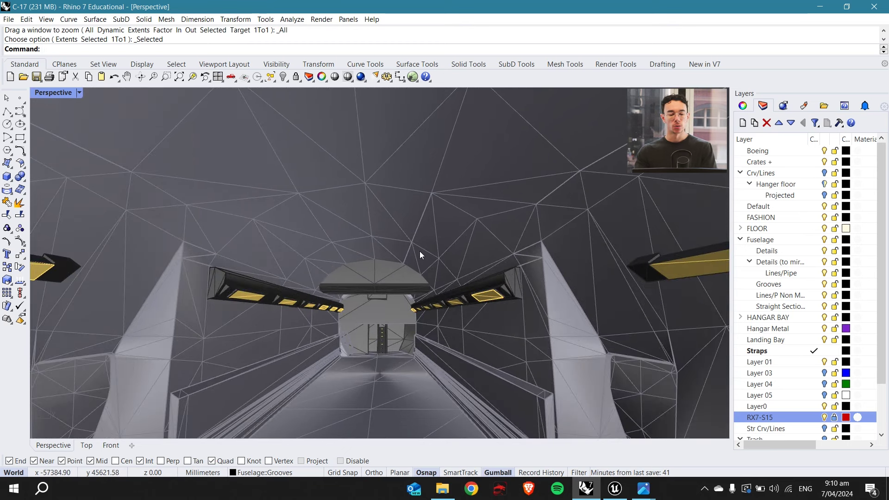
right_drag(419, 251, 390, 272)
- Return to the detailed cargo bay and examine the slotted floor tracks and tie-down straps behind the second car
text(zsa)
key(Return)
key(Escape)
right_drag(349, 217, 370, 232)
scroll(351, 191, up, 3)
scroll(369, 231, down, 3)
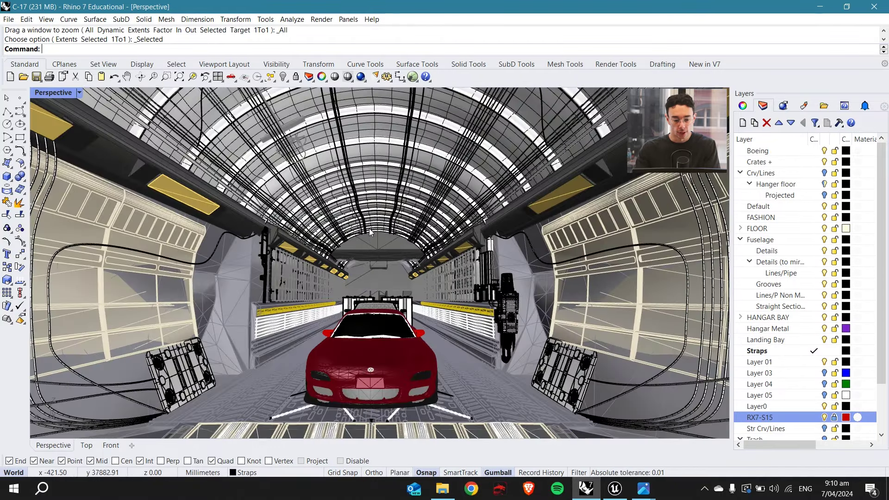
scroll(224, 297, up, 3)
click(226, 274)
scroll(218, 247, down, 2)
right_drag(218, 247, 160, 339)
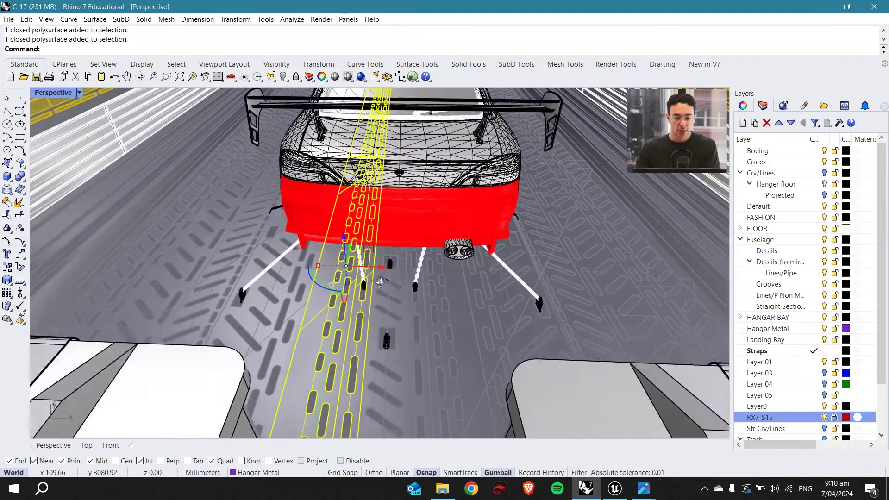
right_drag(366, 250, 380, 256)
key(Tab)
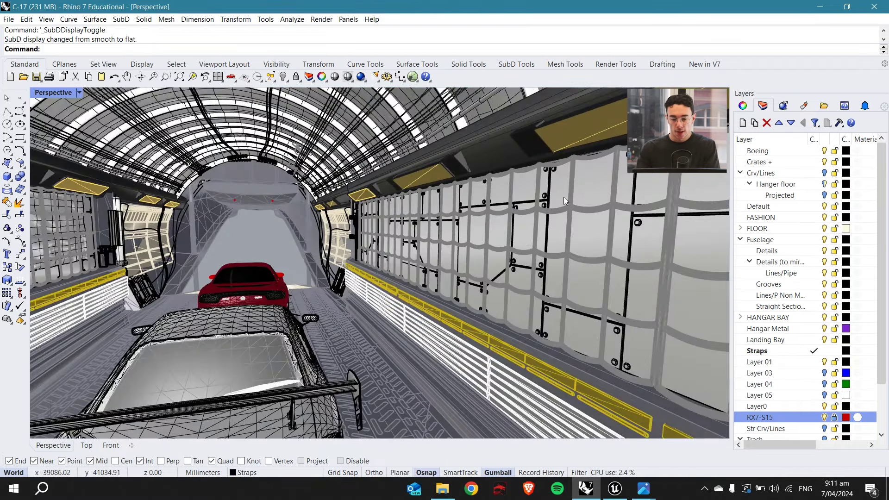
- Select the detailed wall panel behind the netting, move it out into the bay, and undo the move
click(557, 230)
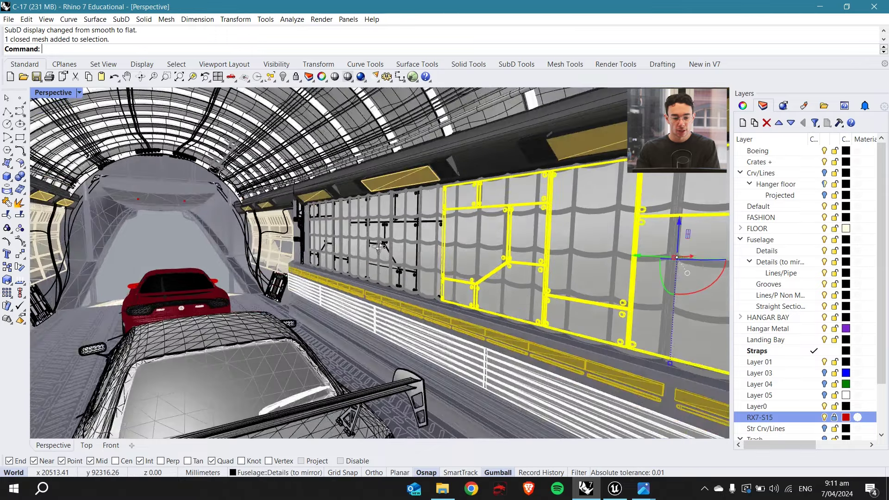
right_drag(378, 248, 324, 242)
click(258, 226)
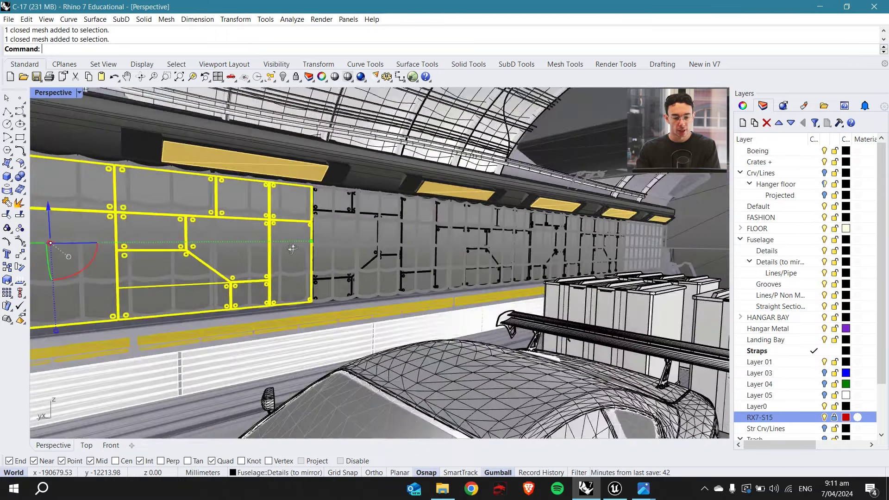
shift+right_drag(250, 245, 401, 233)
right_drag(301, 243, 372, 245)
drag(334, 228, 447, 229)
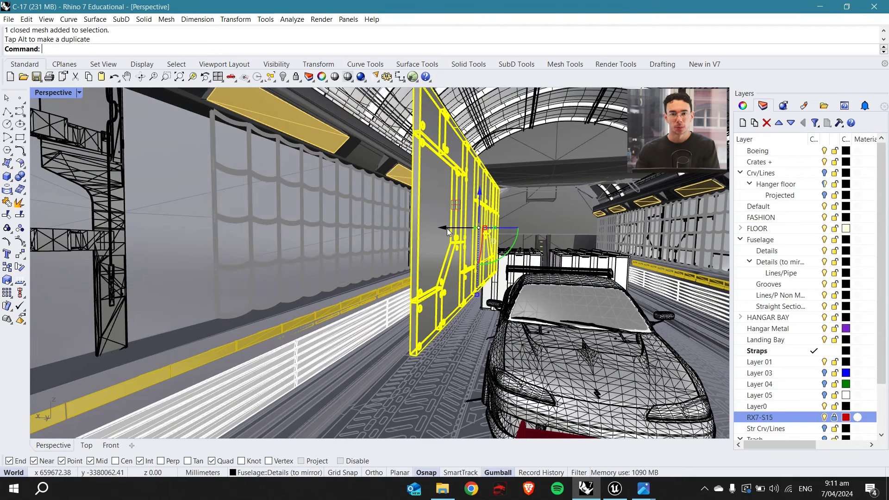
key(ctrl+z)
key(Escape)
- Draw a degree-3 control point curve across successive ceiling ribs beside the existing ceiling pipes
scroll(453, 215, down, 8)
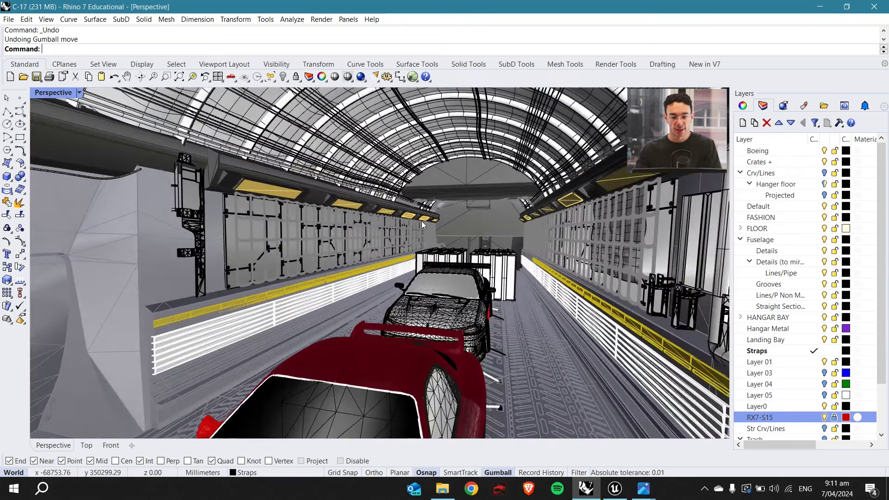
right_drag(421, 221, 424, 273)
click(475, 198)
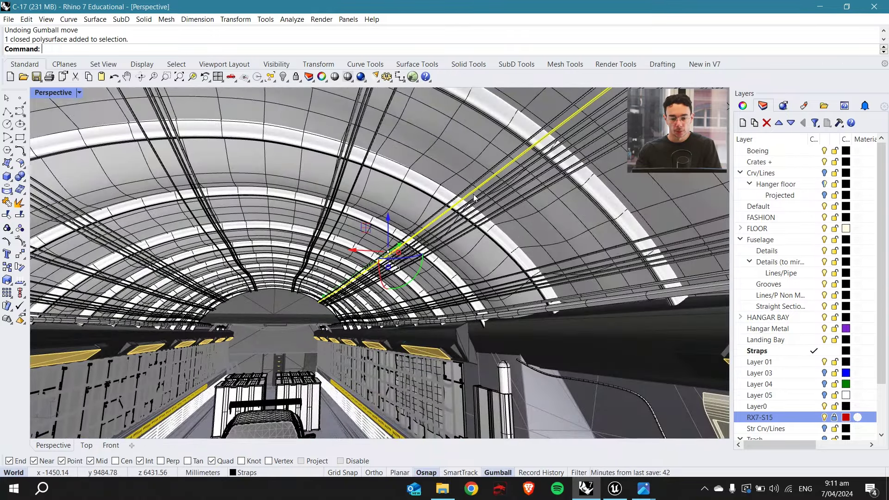
key(Escape)
right_drag(465, 213, 424, 218)
scroll(362, 300, up, 3)
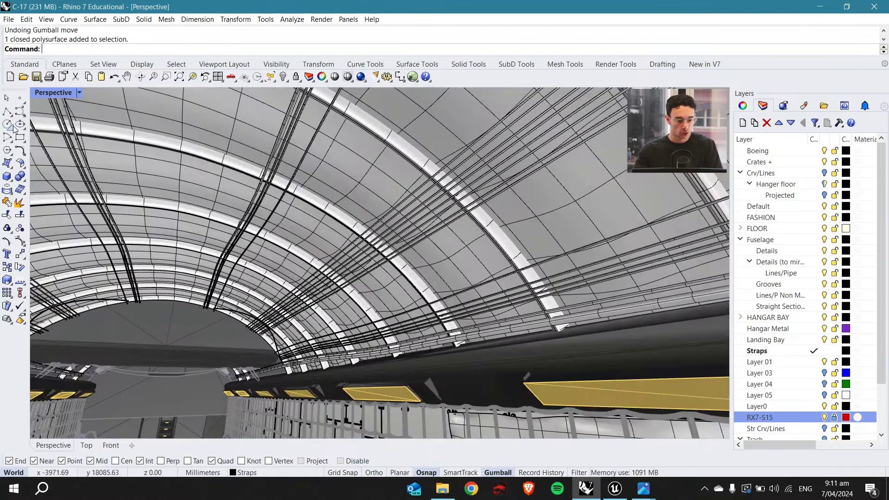
click(21, 112)
click(195, 303)
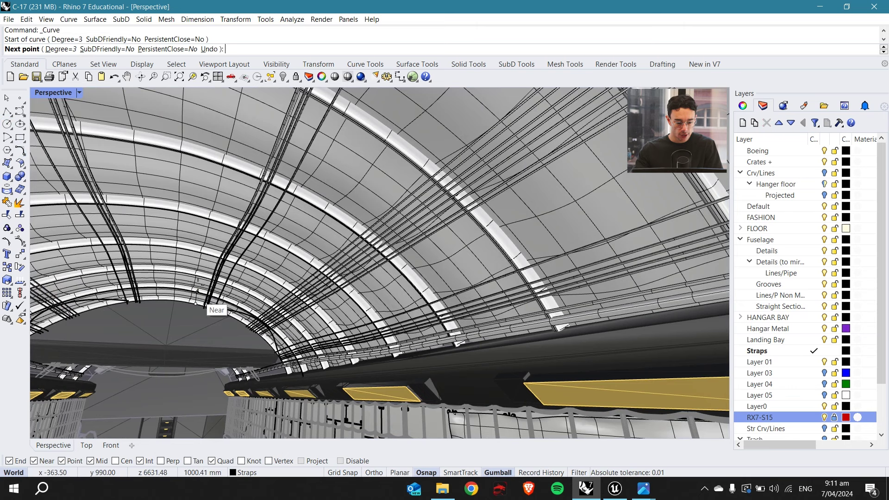
click(175, 270)
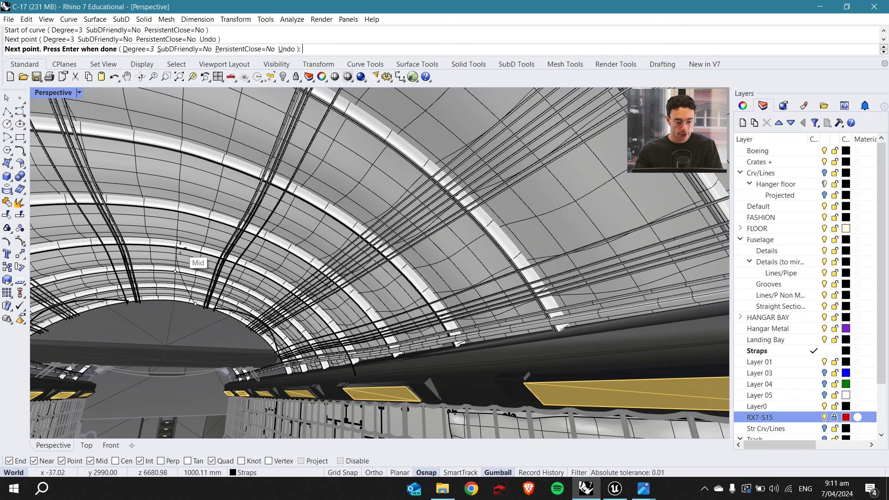
click(176, 247)
click(193, 214)
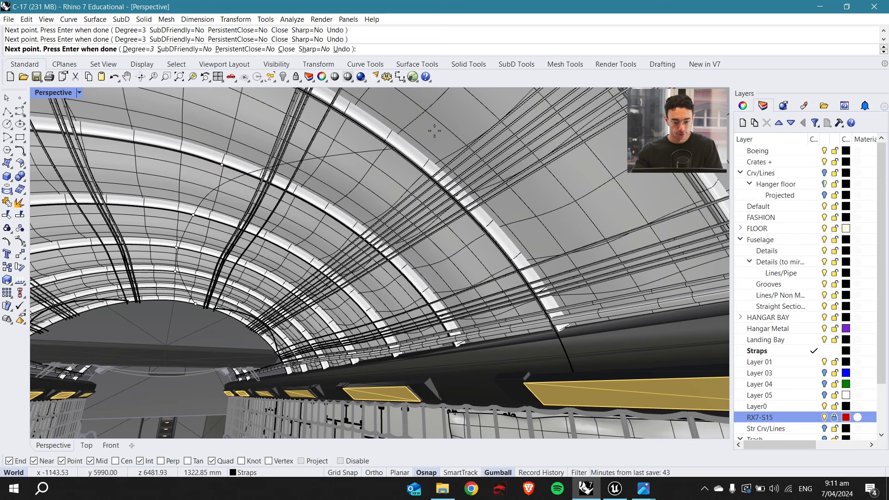
key(Return)
- Turn the new ceiling curve into a flat-capped pipe with a start and end radius of 10 mm
click(371, 147)
right_drag(371, 148, 366, 172)
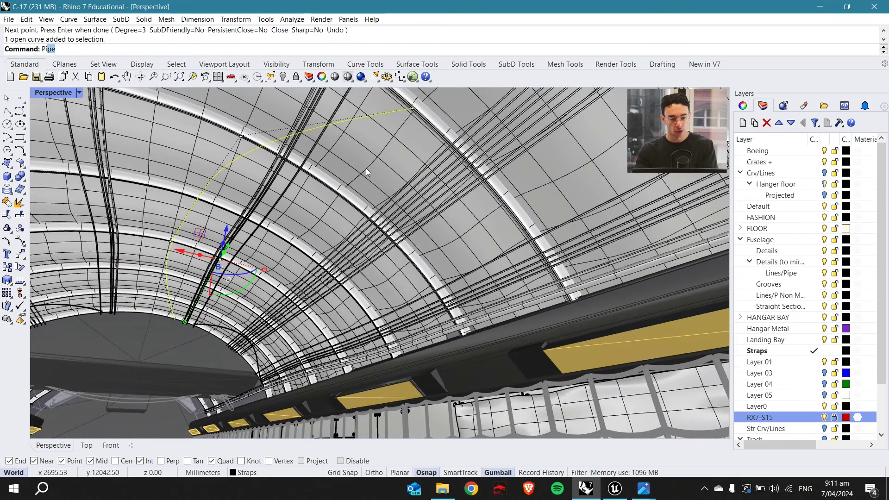
text(Pipe)
key(Return)
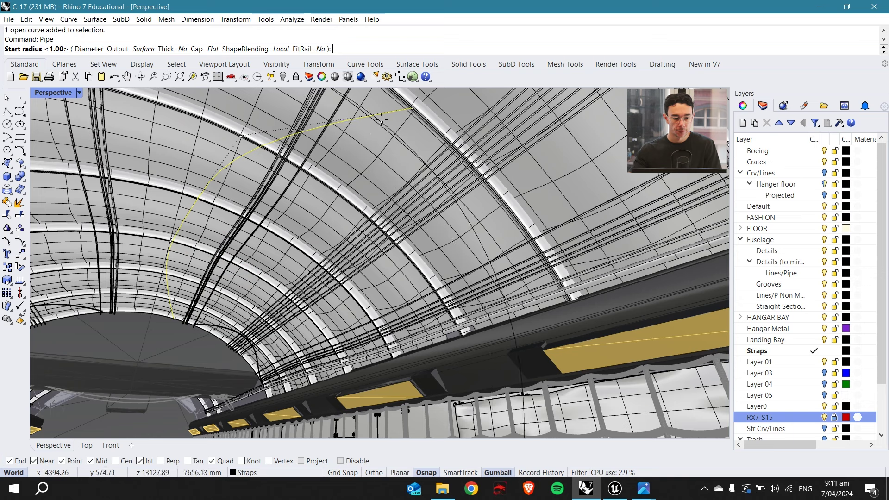
text(1)
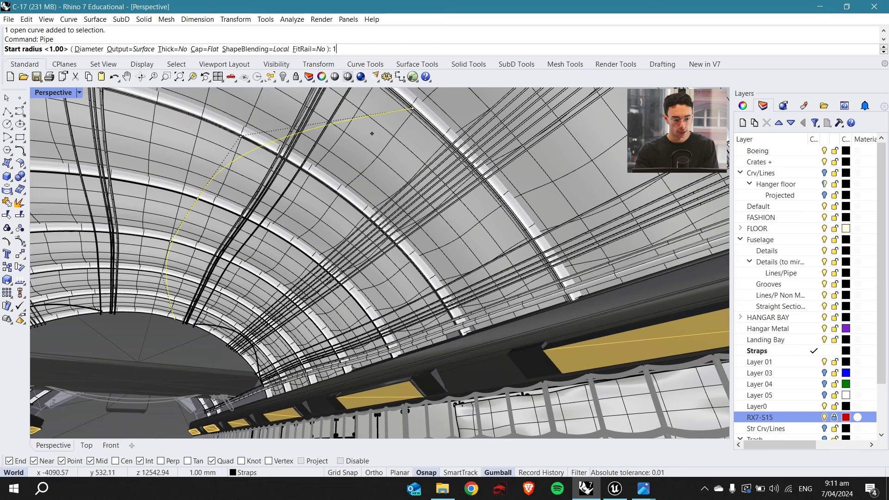
key(Return)
key(Return)
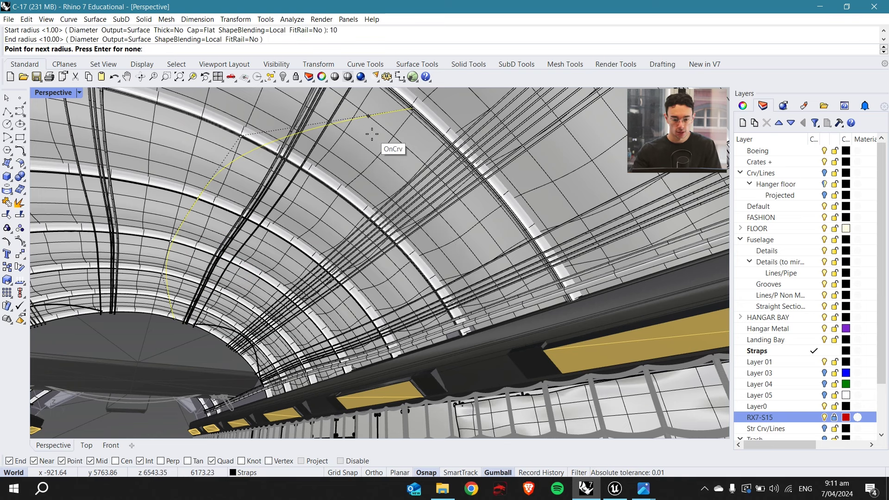
key(Return)
- Delete the source curve left inside the new ceiling pipe
scroll(373, 149, up, 6)
scroll(375, 171, down, 5)
scroll(384, 170, up, 4)
key(Delete)
- Nudge the new pipe slightly with the gumball and reselect it to inspect it against the ceiling
scroll(393, 169, down, 3)
right_drag(393, 169, 401, 149)
click(401, 149)
drag(291, 259, 289, 262)
key(Escape)
click(292, 206)
right_drag(292, 207, 298, 269)
scroll(292, 230, up, 4)
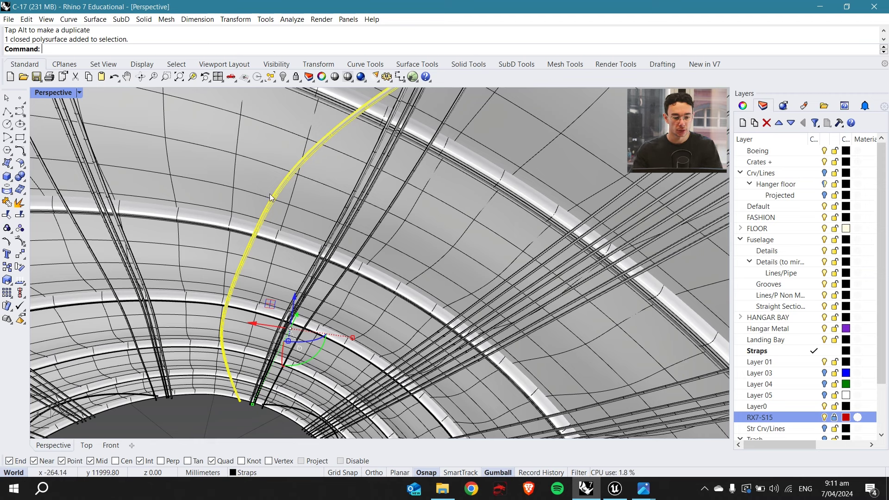
- Delete the selected new ceiling pipe
key(Delete)
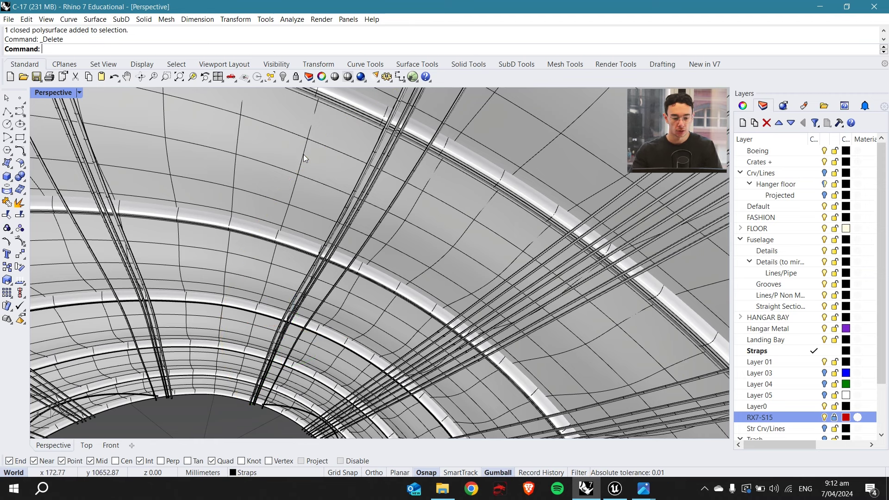
right_drag(304, 157, 396, 264)
- Inspect the chain tie-down straps under the car by selecting them up close, and clear the selection
right_drag(351, 305, 339, 321)
click(390, 329)
scroll(339, 321, up, 3)
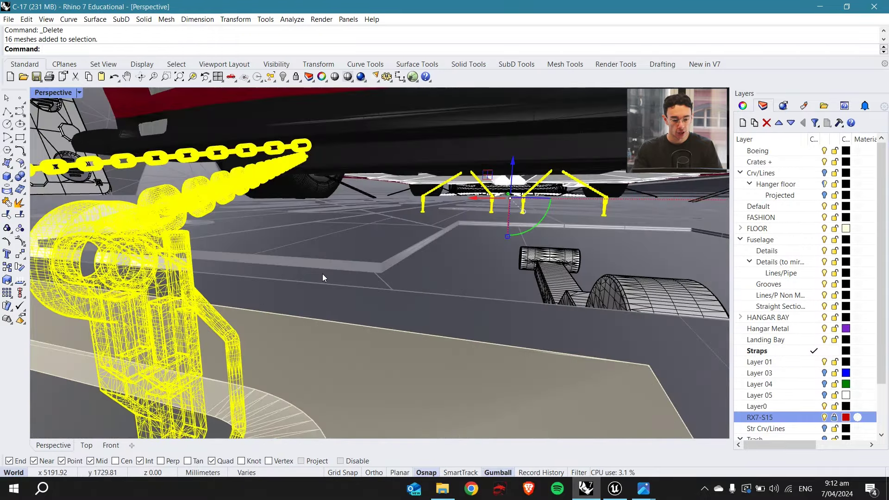
scroll(322, 278, down, 2)
right_drag(295, 255, 275, 264)
key(Escape)
scroll(304, 259, down, 5)
shift+right_drag(347, 262, 208, 363)
- Switch to the Photos app and examine the C-17 loading ramp and cargo bay in the reference photo
click(643, 489)
click(699, 442)
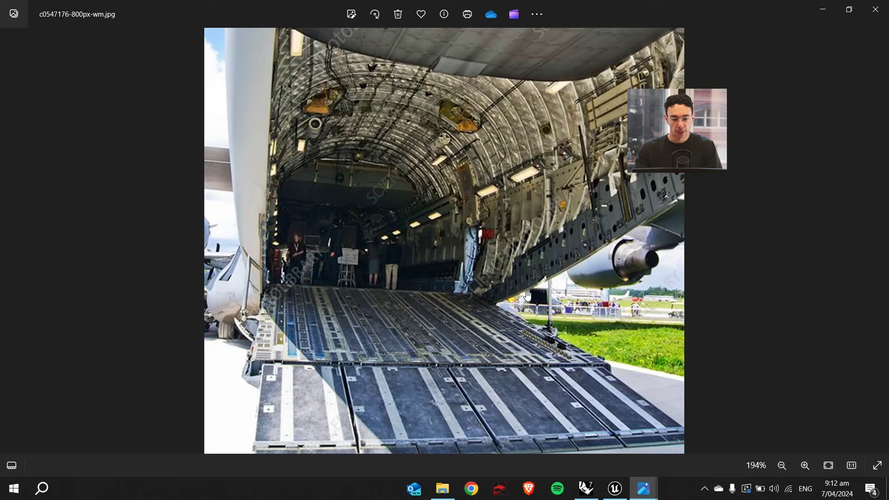
scroll(524, 290, up, 3)
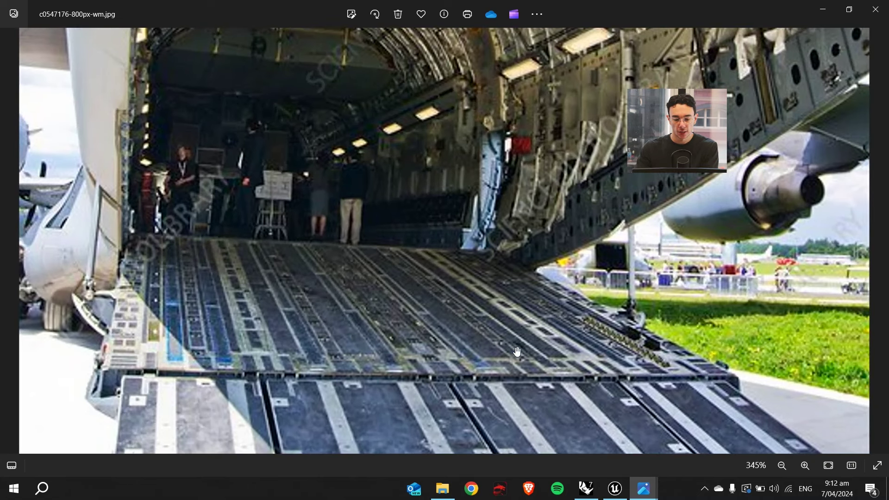
- Switch back to Rhino and examine the modelled ramp, cargo bay and aircraft exterior from several angles
click(585, 488)
scroll(407, 190, down, 6)
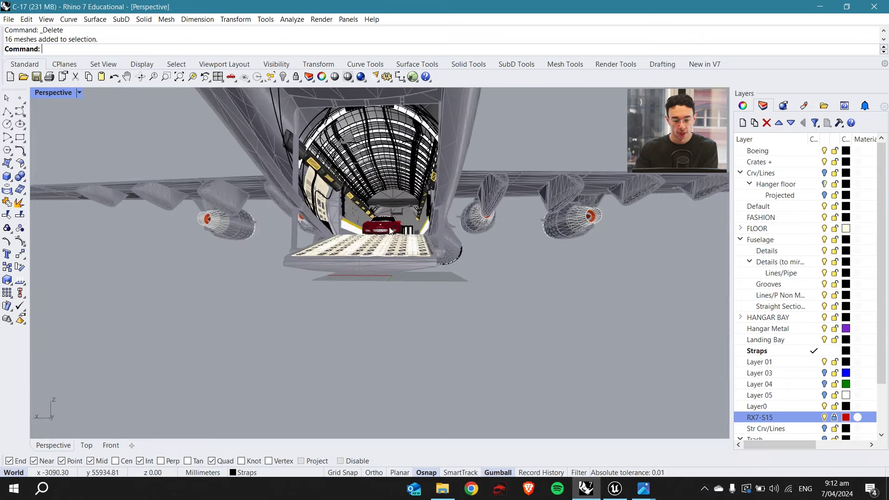
scroll(389, 230, up, 4)
mouse_move(644, 488)
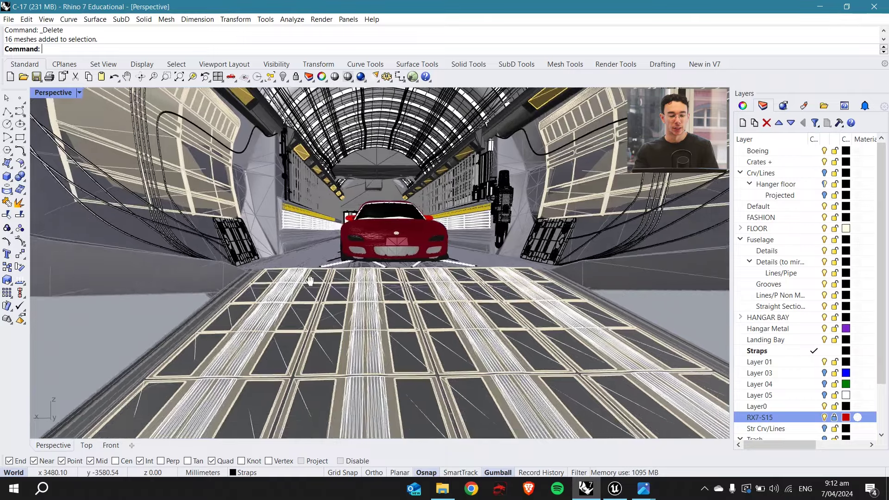
right_drag(307, 277, 320, 256)
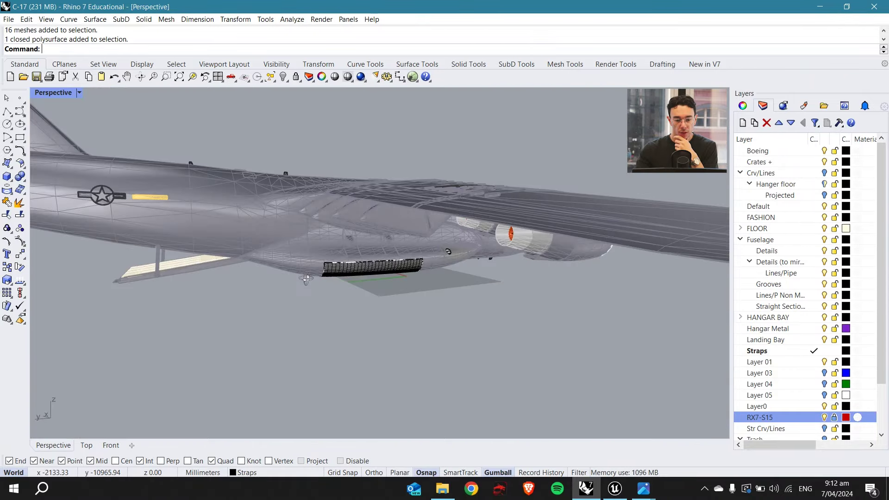
right_drag(329, 269, 399, 274)
scroll(339, 261, down, 6)
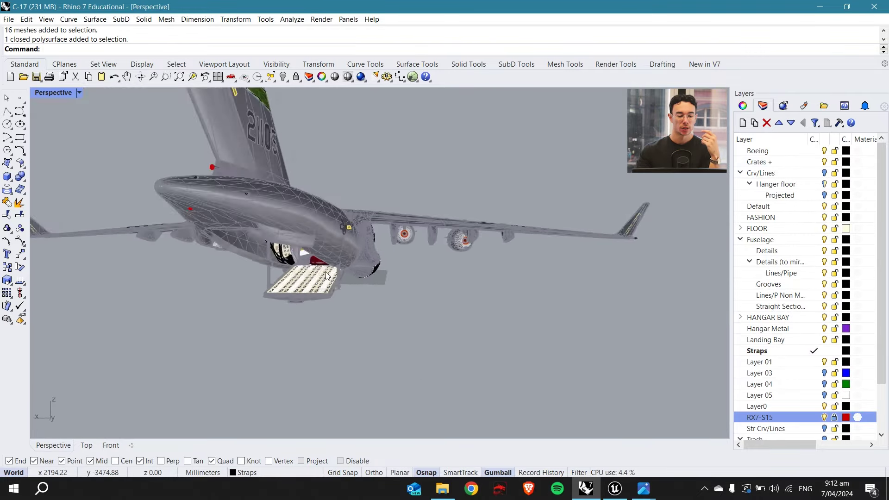
scroll(291, 269, up, 8)
right_drag(273, 267, 283, 256)
scroll(283, 256, down, 10)
- Highlight and deselect the whole C-17 model, and review its exterior and the cargo bay with the car
drag(446, 139, 241, 285)
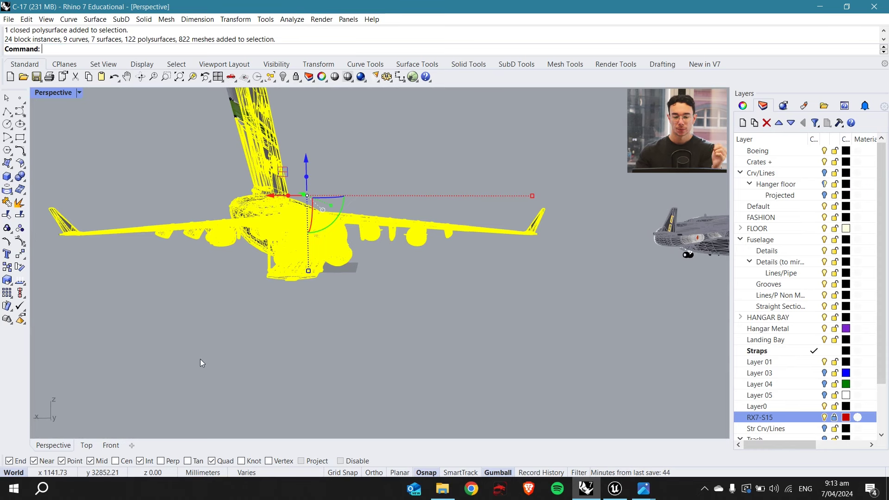
click(236, 357)
right_drag(204, 215, 305, 257)
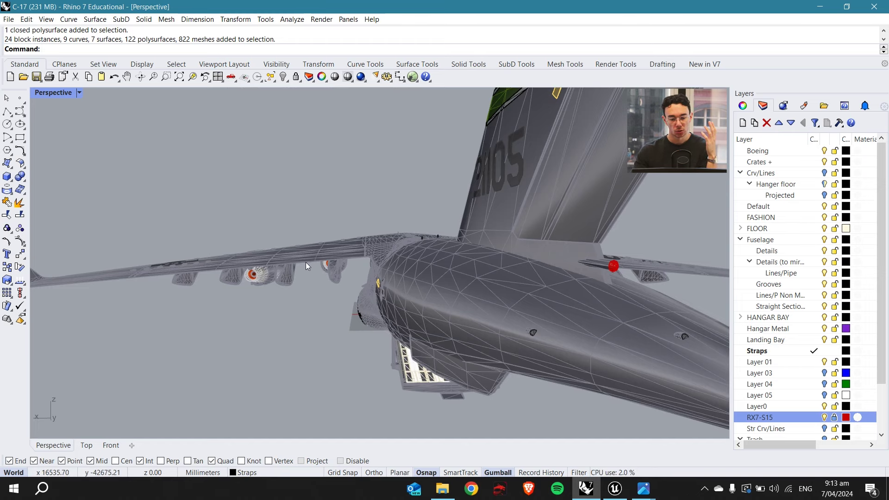
scroll(304, 265, down, 4)
right_drag(304, 265, 304, 256)
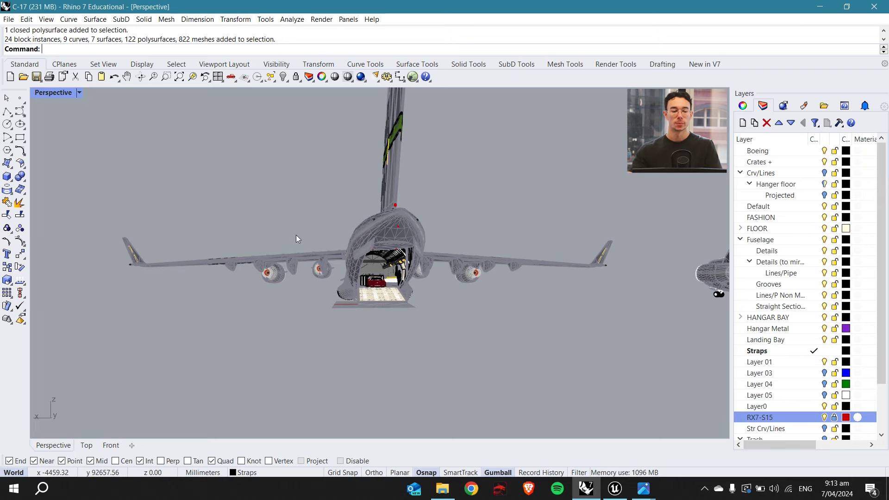
scroll(389, 285, up, 3)
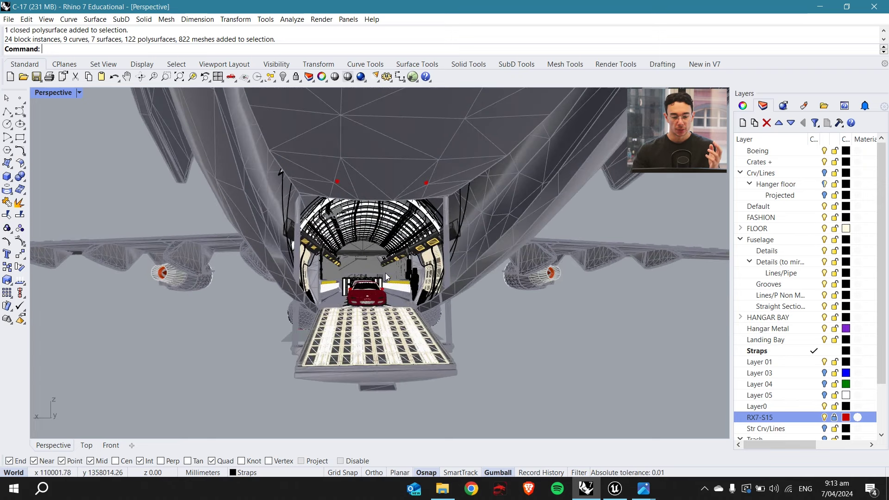
scroll(369, 294, up, 3)
scroll(369, 295, up, 3)
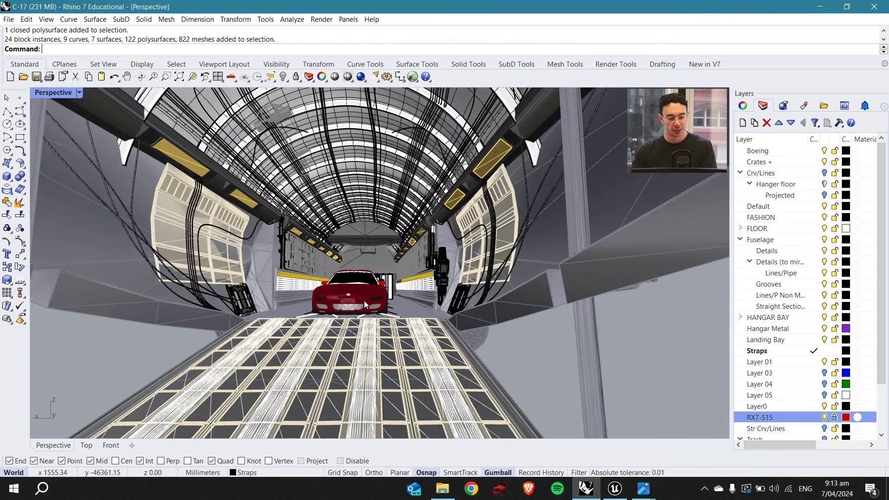
scroll(391, 291, up, 1)
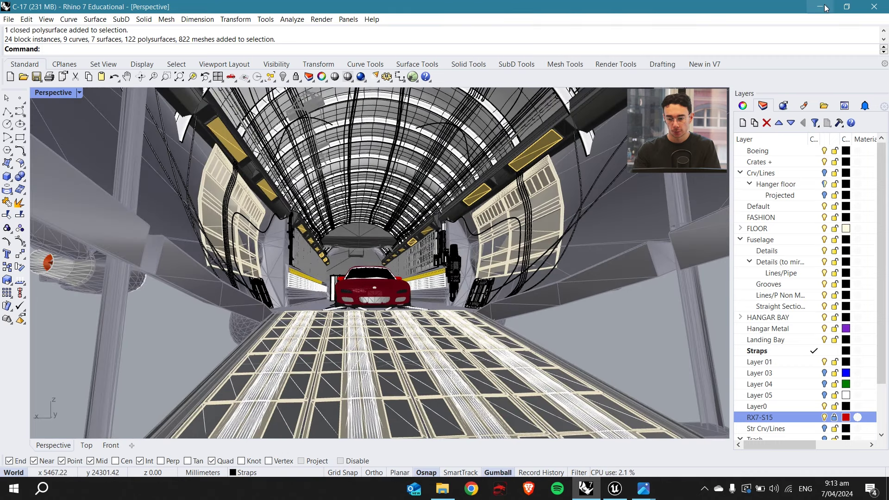
- Close the C-17 model and Rhino without saving the changes
click(874, 7)
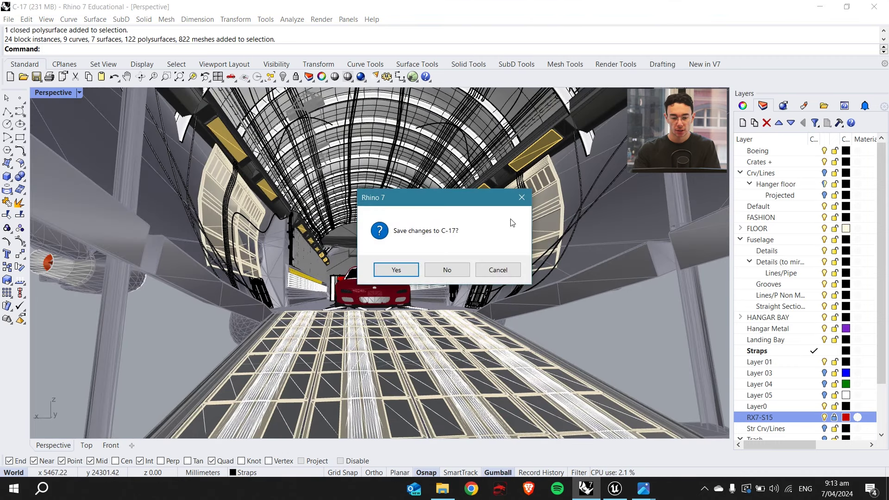
click(454, 270)
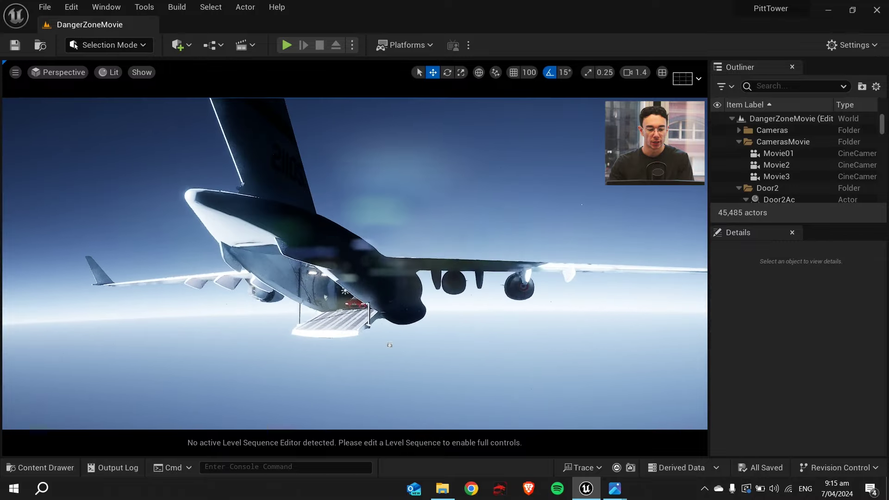
- In Unreal Editor, import BoeingC17V1.udatasmith into the DataSmithImport folder through Datasmith, including geometry, materials and textures
right_drag(354, 263, 352, 342)
scroll(354, 264, up, 2)
key(s)
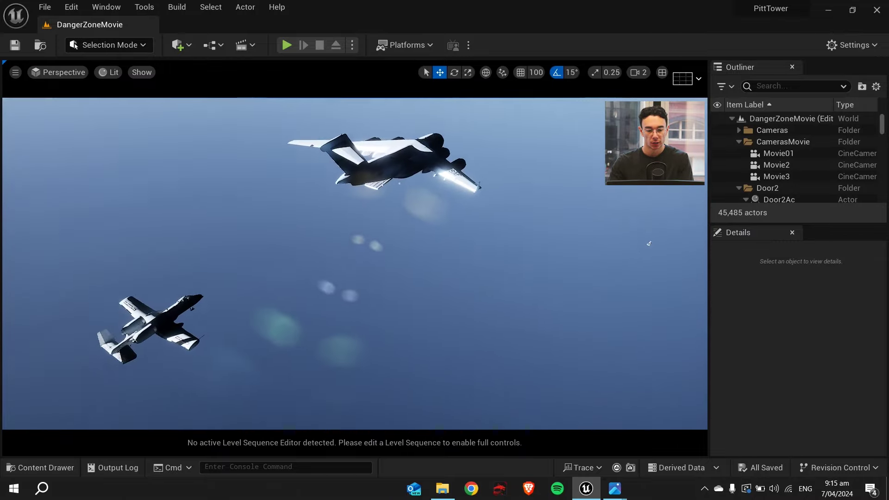
click(177, 45)
mouse_move(232, 142)
click(303, 157)
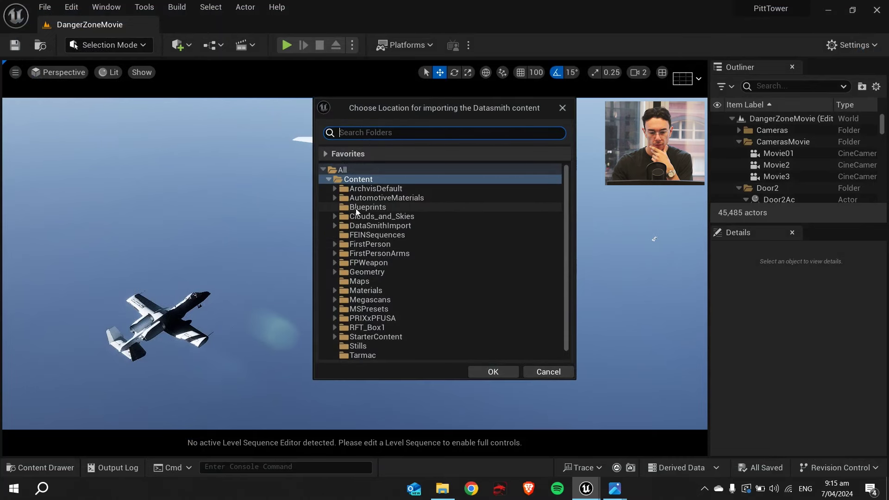
click(379, 226)
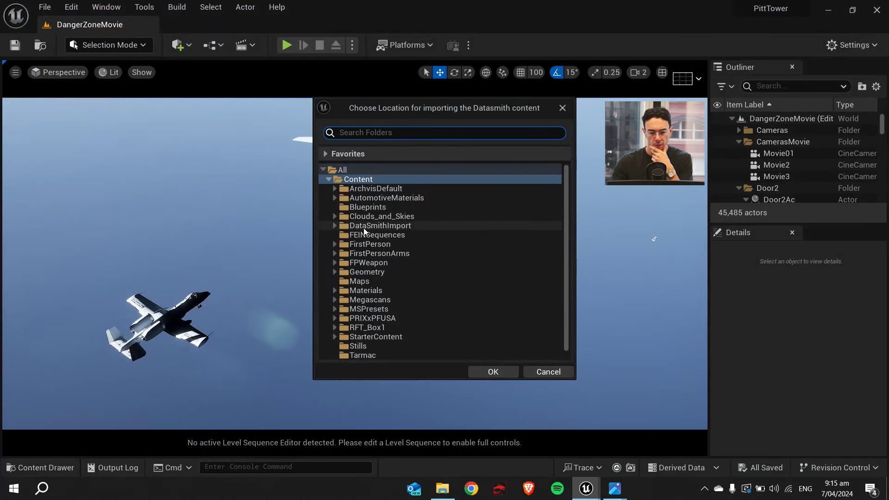
click(496, 370)
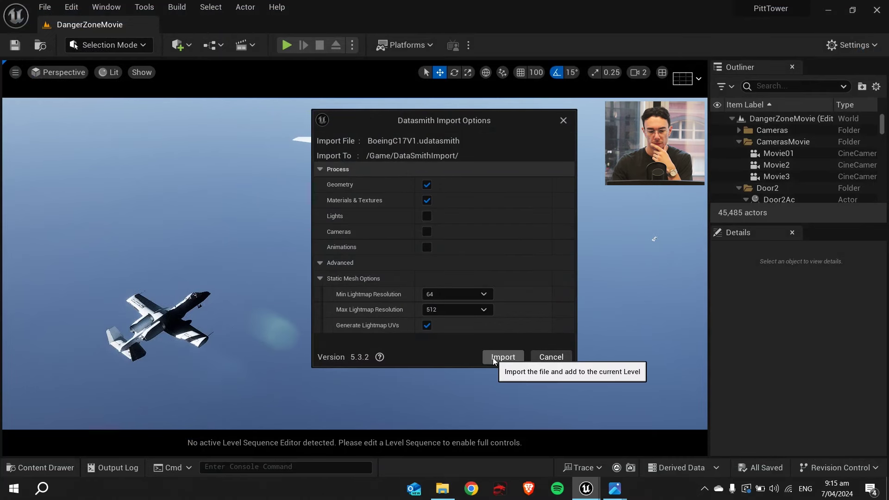
click(503, 357)
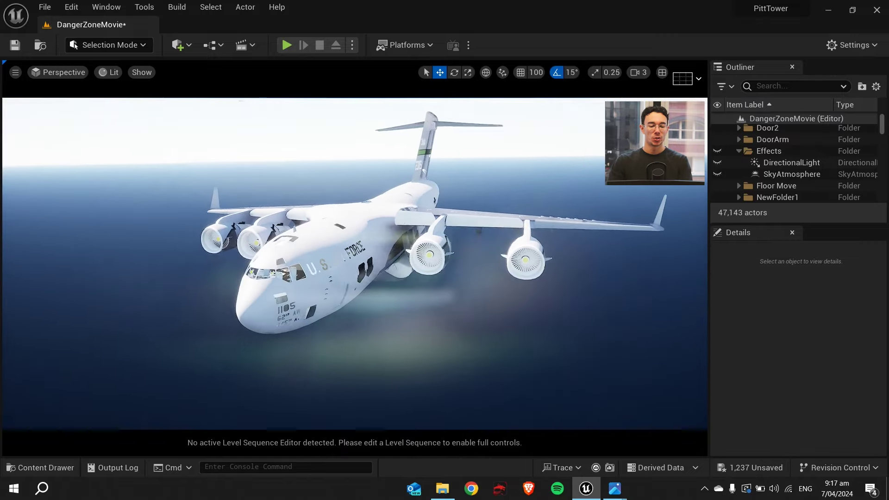
- Select the wing skin mesh mesh_369_14 on the imported aircraft for editing in Modeling Mode
right_drag(355, 263, 359, 233)
scroll(355, 263, down, 3)
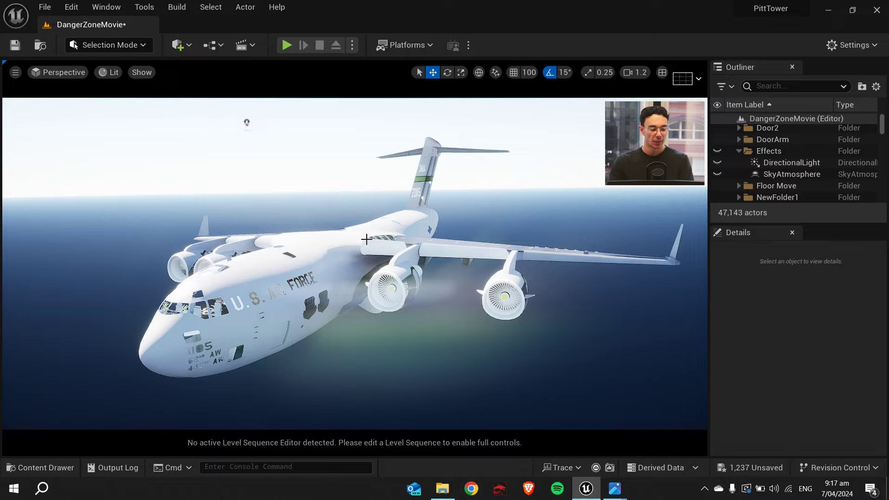
key(w)
right_drag(365, 238, 377, 261)
key(s)
key(a)
key(w)
scroll(374, 246, down, 3)
click(375, 278)
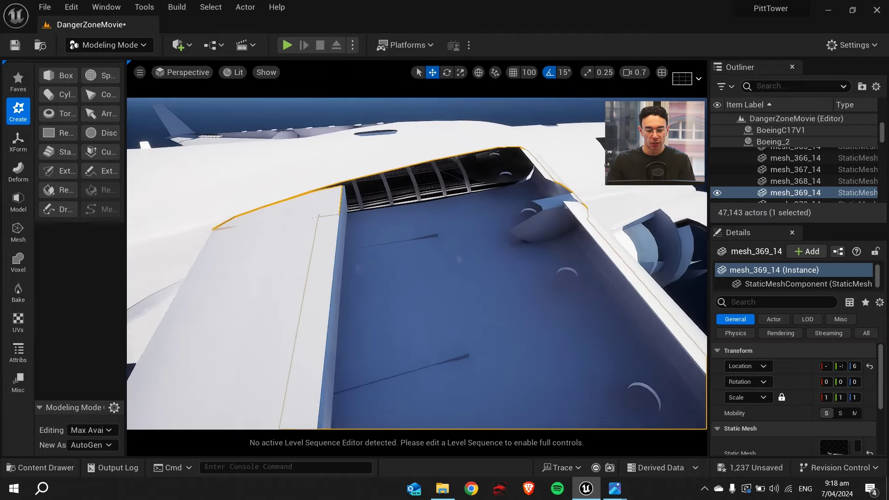
right_drag(377, 261, 416, 278)
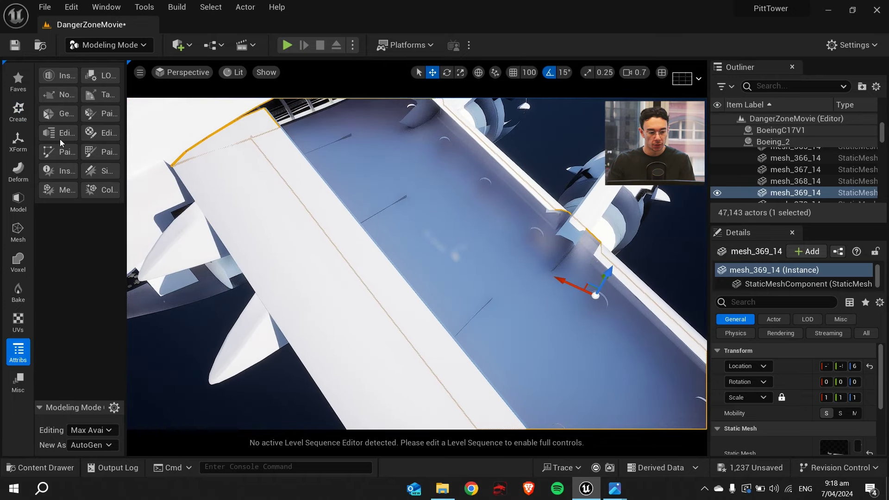
- Start the Edit Normals tool on the wing mesh, widen its settings and try the Fix Inconsistent Normals option
click(62, 95)
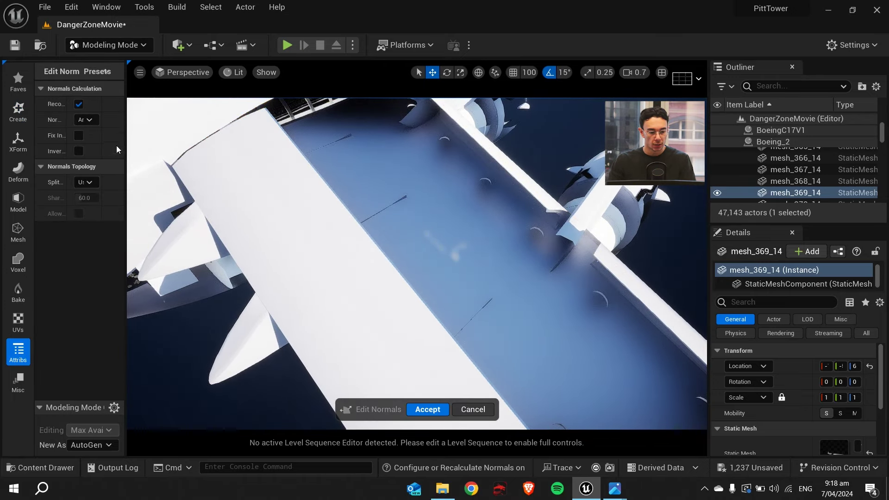
drag(126, 143, 217, 143)
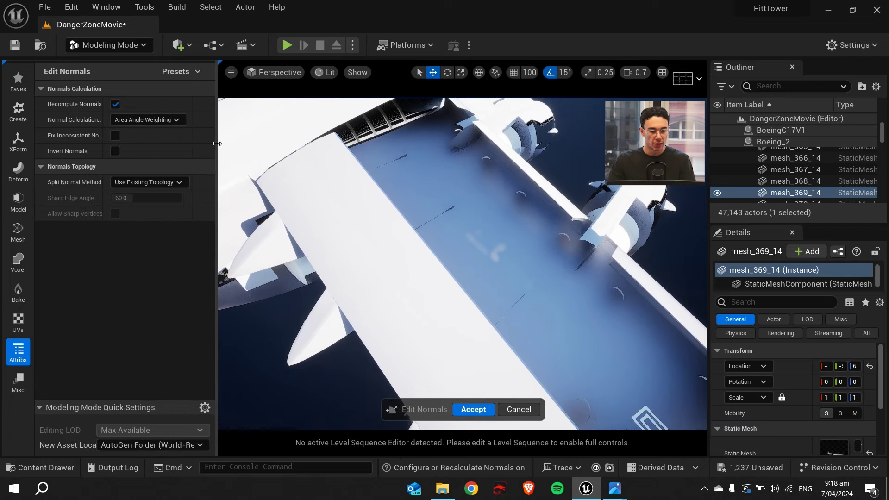
click(115, 136)
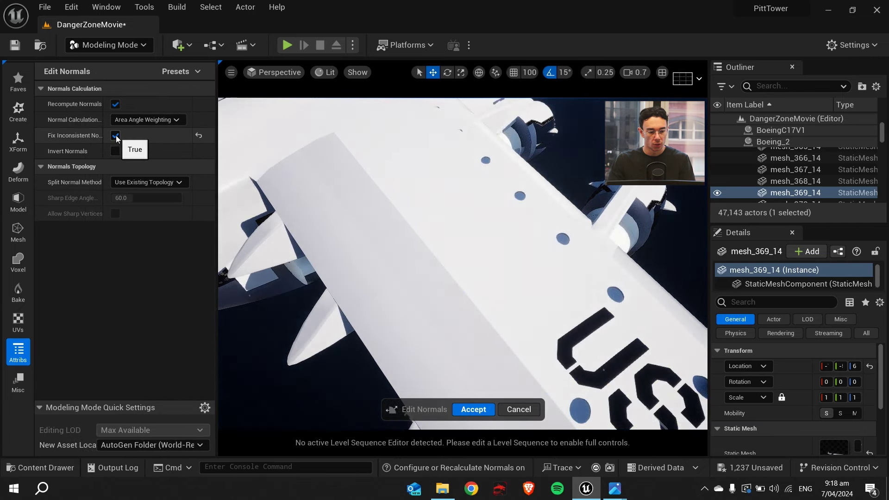
click(115, 136)
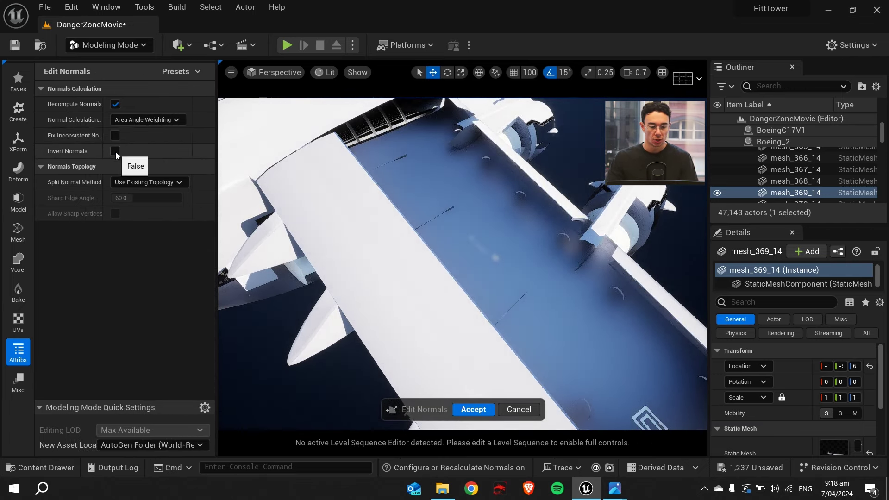
- Invert the wing mesh's normals, comparing the surface with the option on and off, and accept the edit
click(115, 151)
click(115, 150)
click(116, 149)
click(116, 149)
click(116, 149)
right_drag(463, 263, 561, 271)
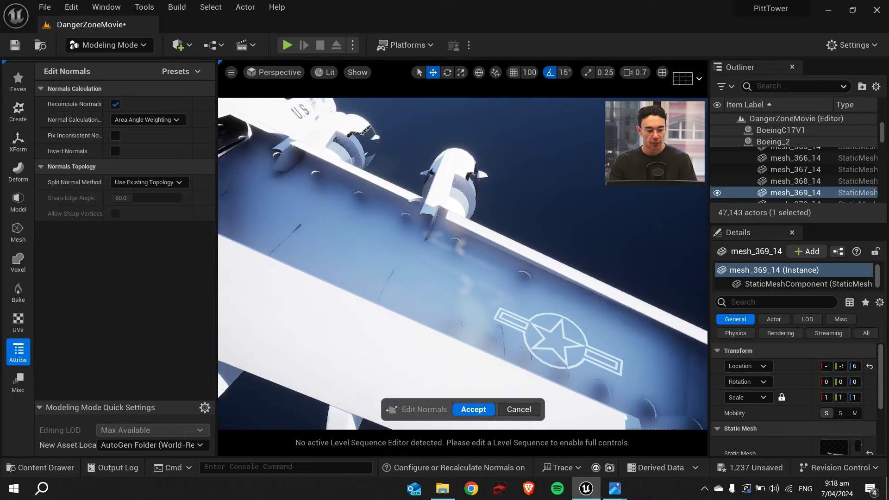
click(115, 152)
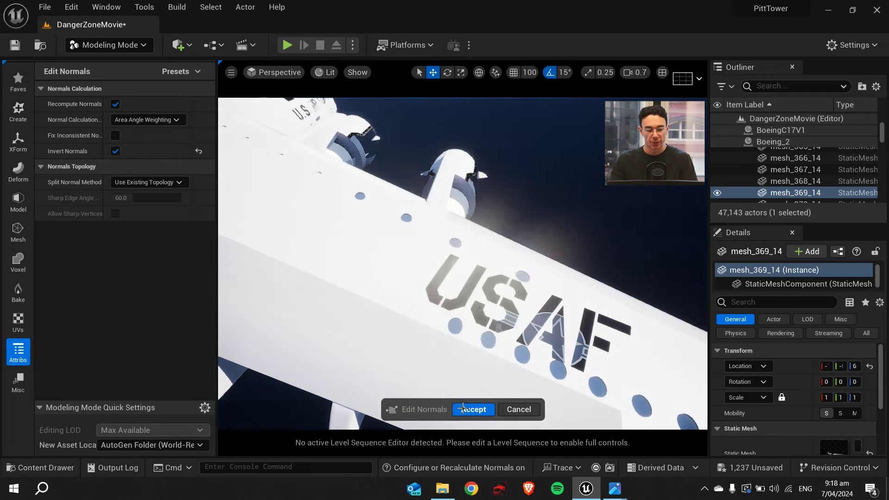
click(471, 410)
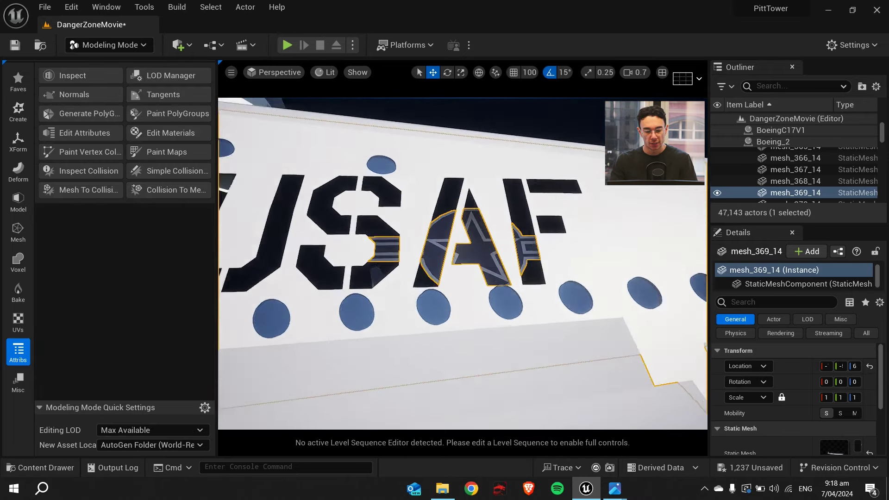
- Invert the normals of three dark USAF lettering meshes on the wing, leaving Fix Inconsistent Normals off, and accept the edit
key(w)
right_drag(463, 263, 463, 199)
scroll(463, 259, down, 3)
right_drag(410, 223, 411, 274)
click(410, 223)
key(e)
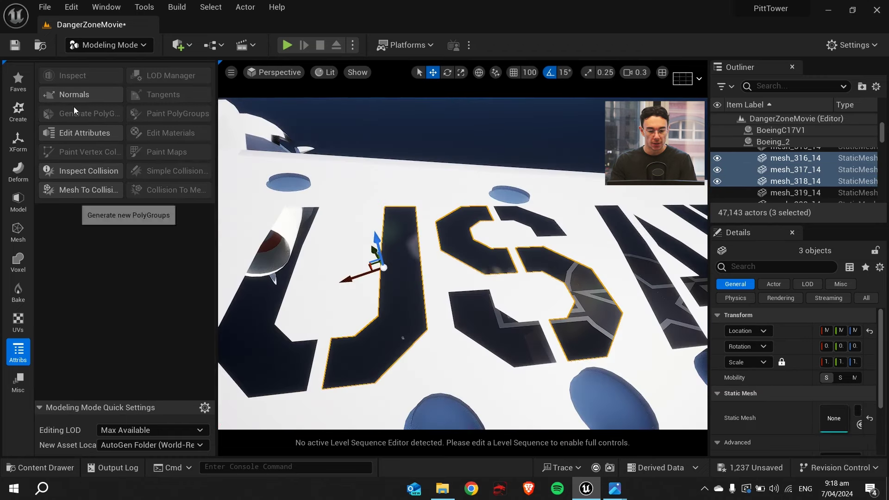
right_drag(401, 189, 379, 218)
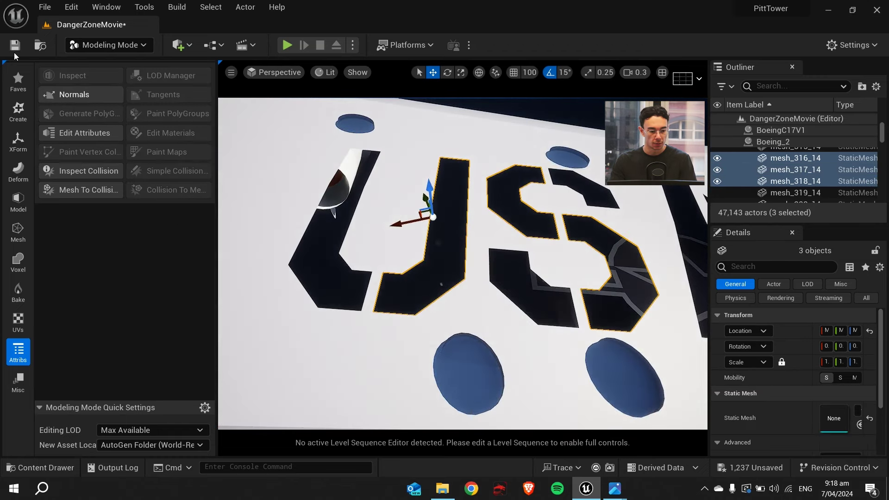
click(66, 92)
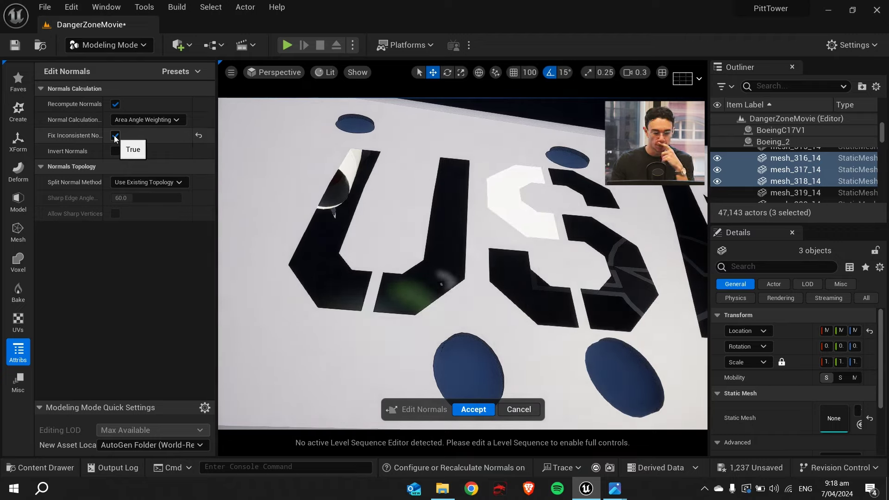
click(115, 152)
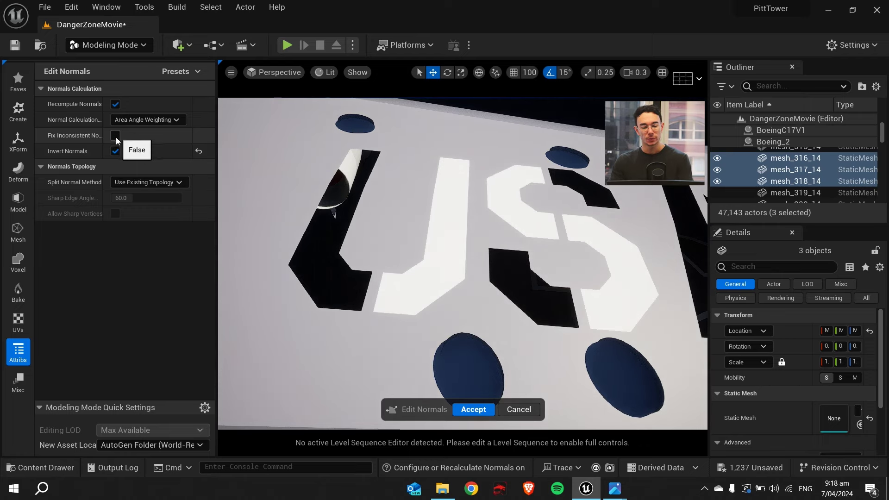
click(473, 409)
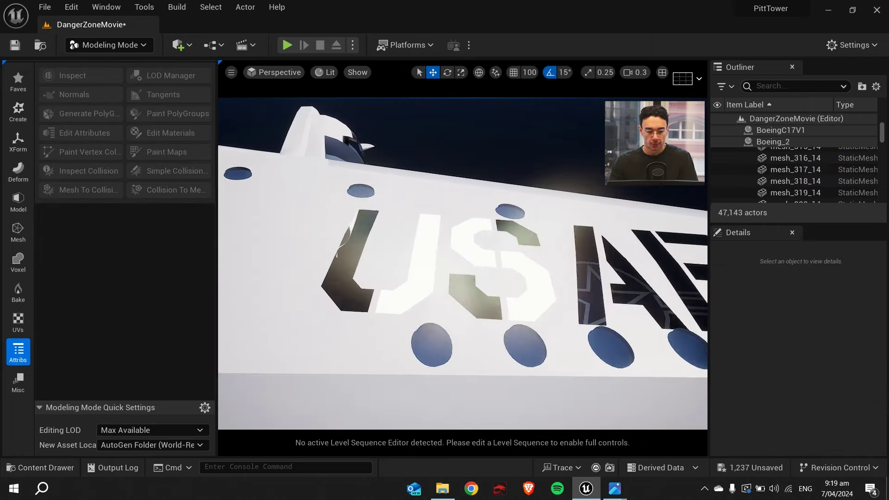
- Check the aircraft surfaces in the Unlit view mode and return the viewport to Lit
mouse_move(495, 287)
right_down()
mouse_move(472, 282)
mouse_move(403, 306)
mouse_move(501, 295)
right_up()
scroll(472, 283, up, 3)
key(s)
click(325, 72)
click(340, 117)
right_drag(392, 255, 391, 255)
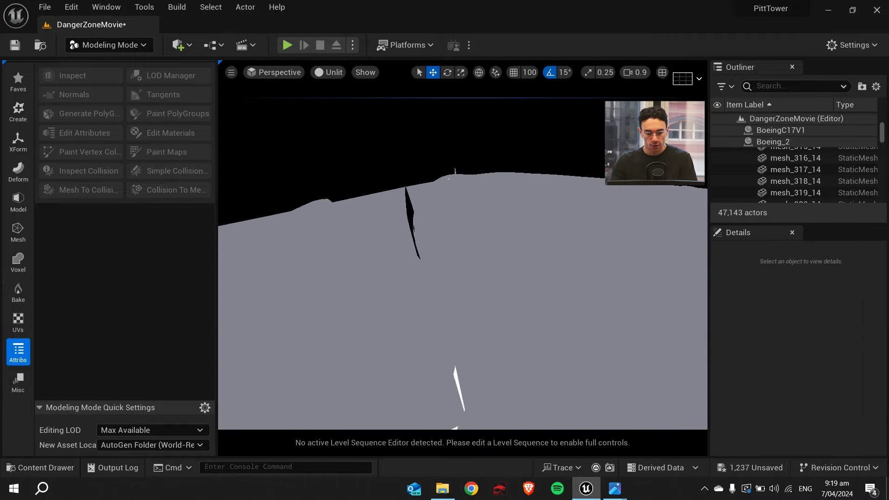
click(319, 73)
click(340, 103)
- Inspect the extruded emblem meshes outside the cargo bay and the cockpit exterior, selecting mesh_408_15 and clearing the selection
right_drag(364, 188, 432, 137)
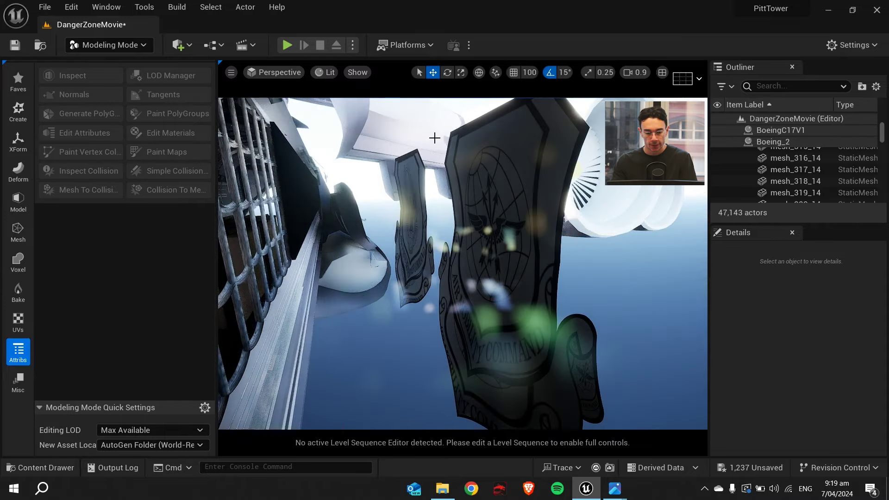
click(409, 226)
right_drag(408, 226, 409, 226)
right_drag(565, 188, 565, 188)
right_drag(477, 194, 477, 194)
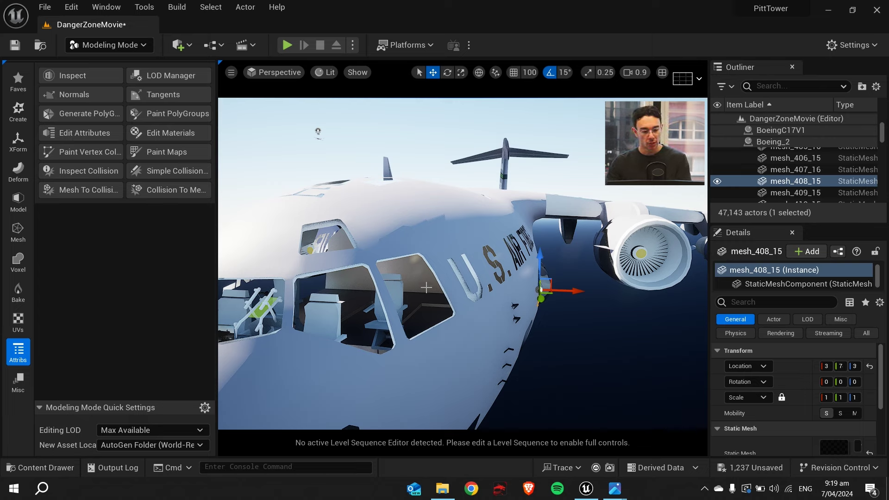
click(584, 326)
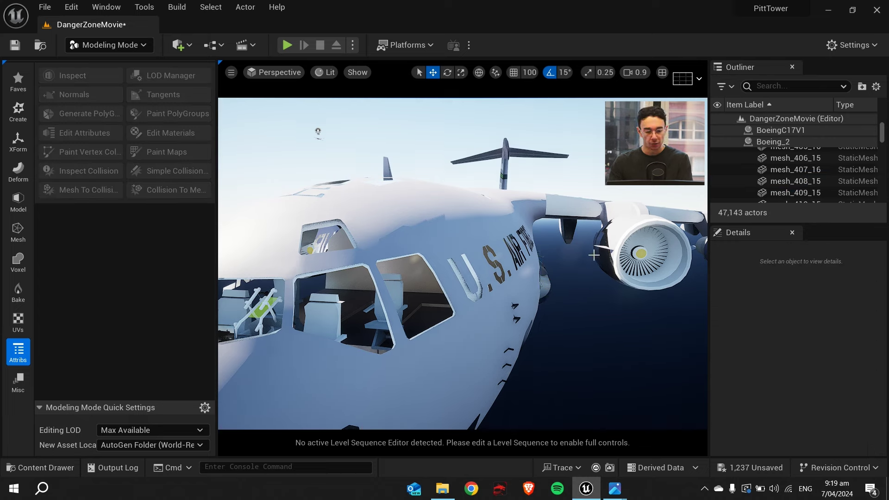
- Examine the imported C-17 from the rear ramp, the wings and the side of the fuselage
right_drag(511, 291, 547, 289)
key(s)
key(w)
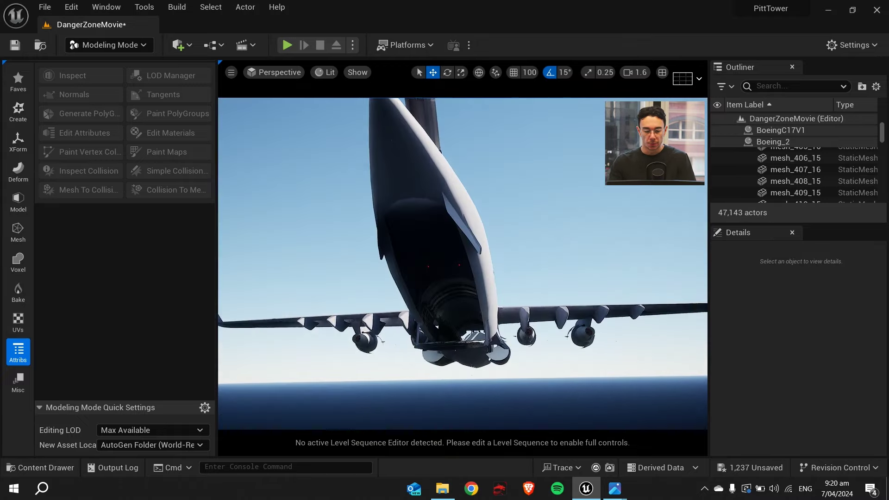
right_drag(511, 290, 579, 282)
key(w)
key(w)
scroll(504, 306, down, 1)
key(s)
key(w)
key(s)
scroll(500, 301, up, 1)
scroll(616, 333, up, 2)
key(w)
key(s)
key(d)
key(w)
key(d)
key(s)
key(e)
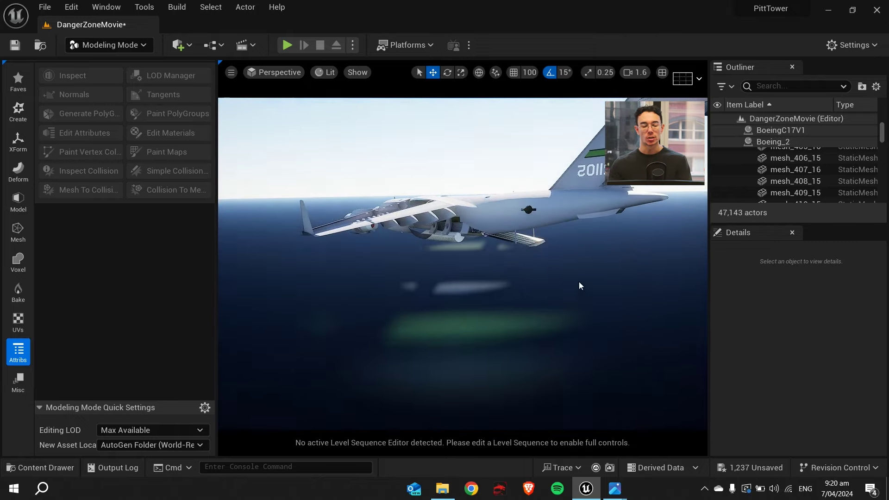
mouse_move(559, 238)
right_down()
mouse_move(563, 211)
mouse_move(567, 236)
right_up()
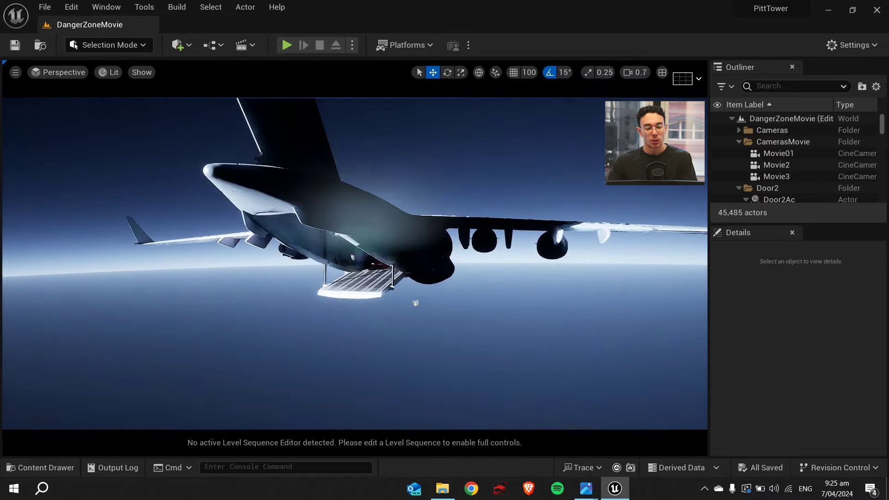
- Hide the SkyAtmosphere in the Effects folder to compare the scene without it, and show it again
right_drag(355, 263, 401, 229)
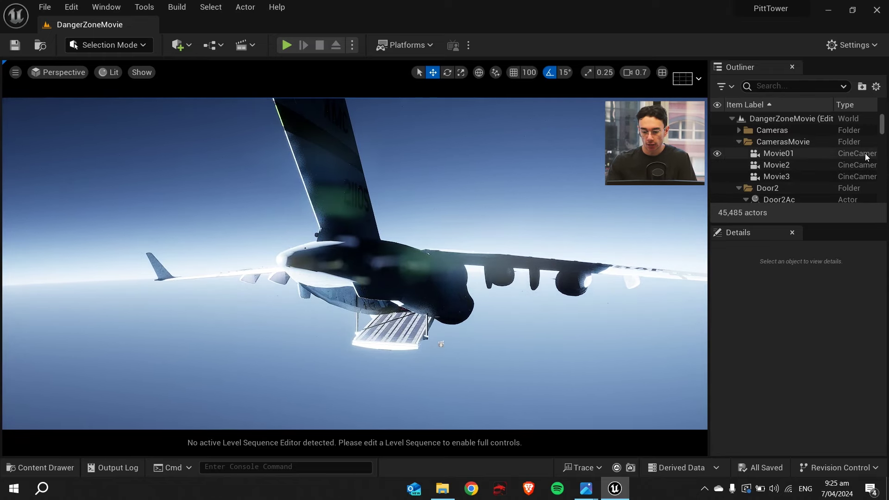
scroll(865, 154, down, 5)
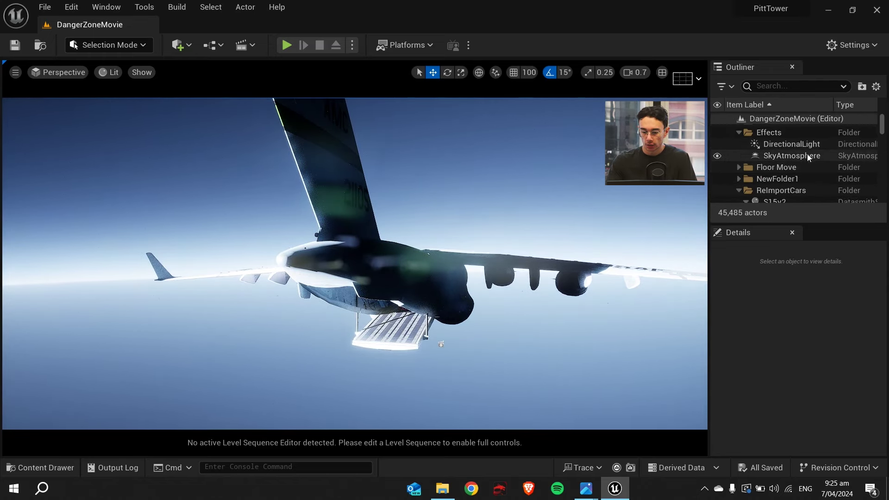
click(802, 144)
click(796, 156)
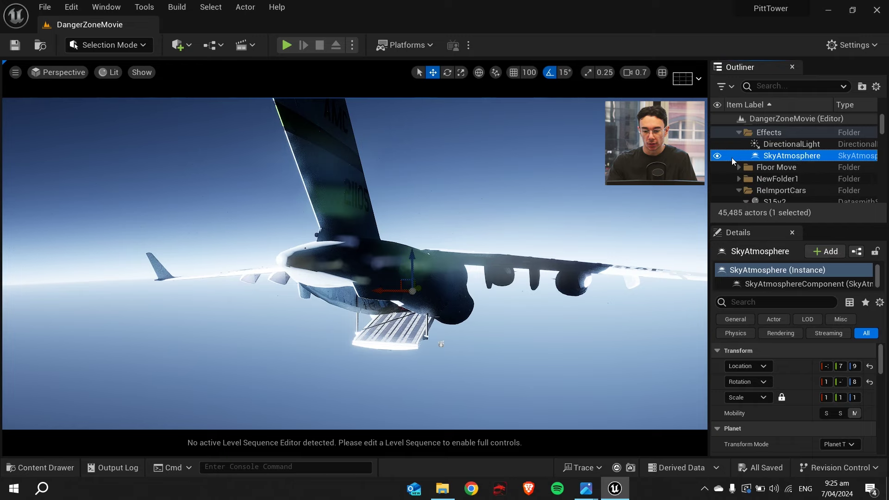
click(717, 154)
right_drag(353, 257, 426, 246)
scroll(412, 247, up, 1)
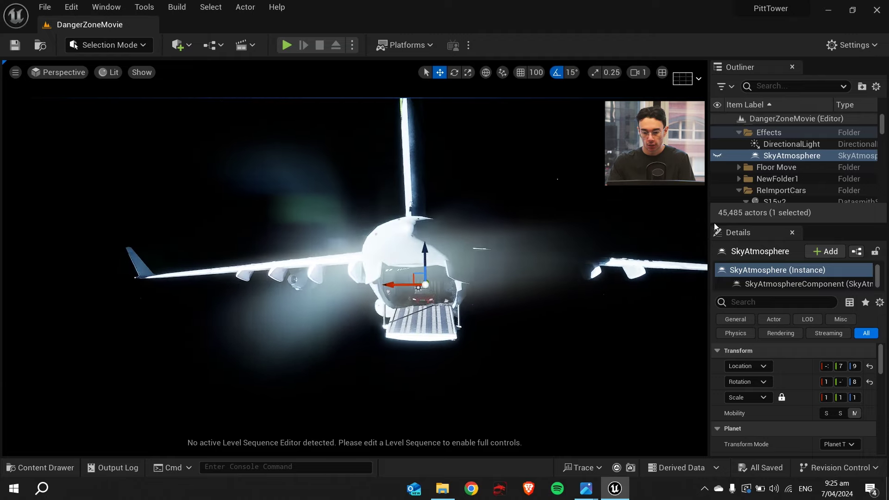
click(717, 156)
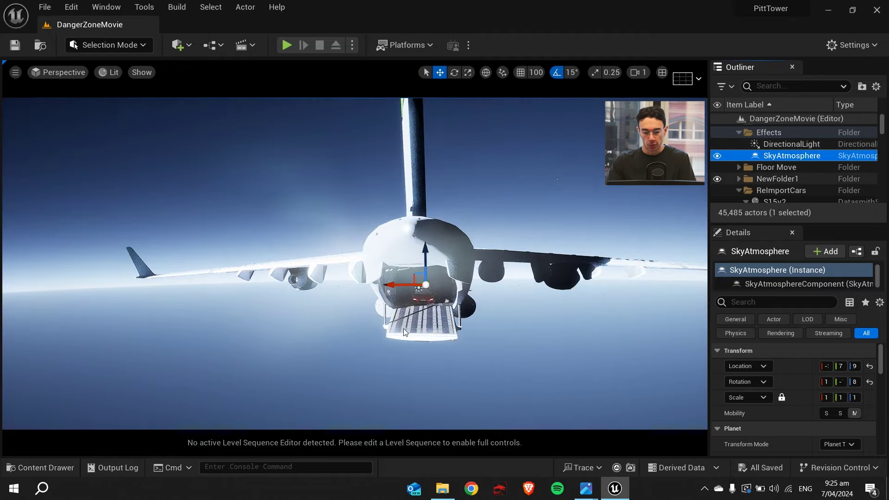
- Add a Volumetric Cloud to the level and set its Layer Bottom Altitude to 0.0 and Layer Height to 0.400772
right_drag(403, 332, 292, 339)
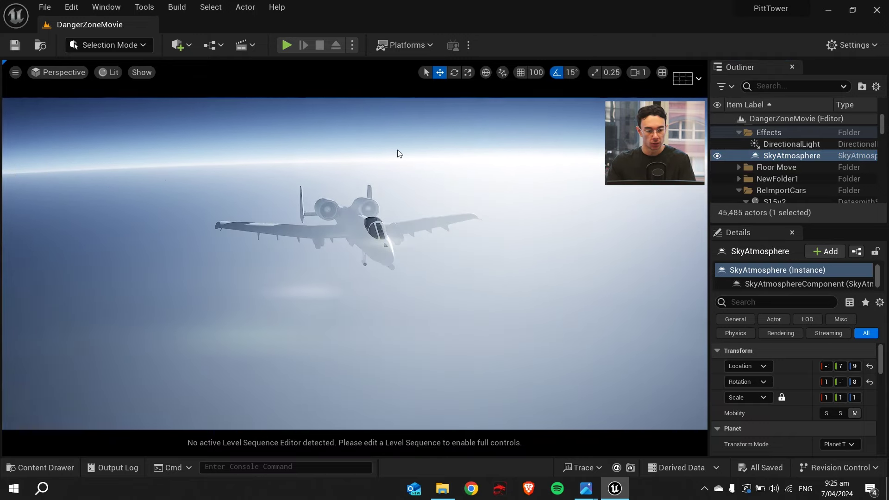
click(177, 45)
mouse_move(231, 244)
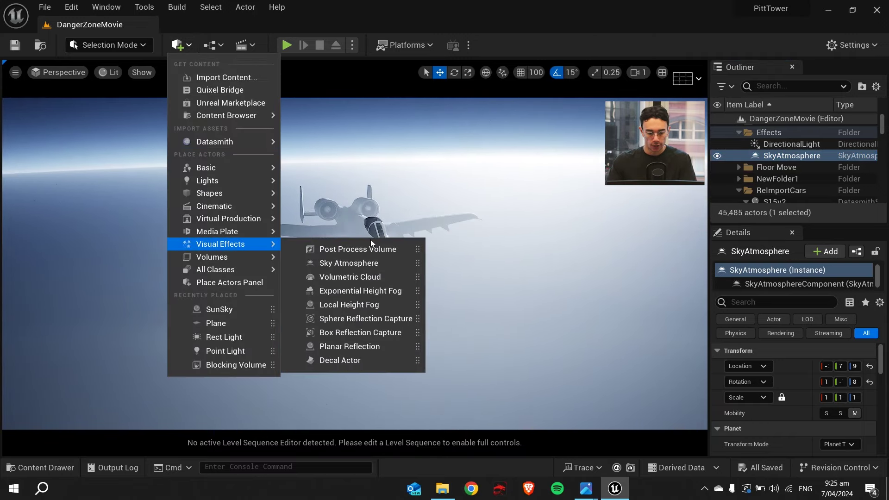
click(406, 276)
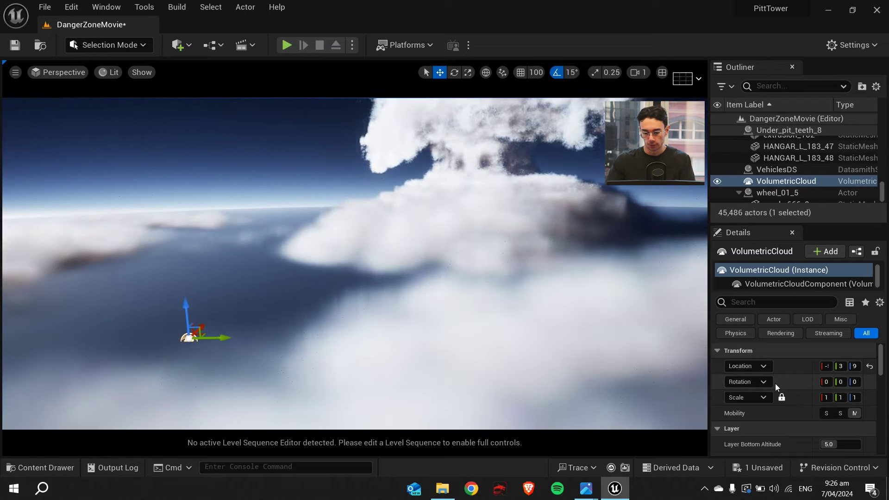
scroll(787, 386, down, 2)
drag(835, 389, 787, 389)
drag(835, 405, 768, 405)
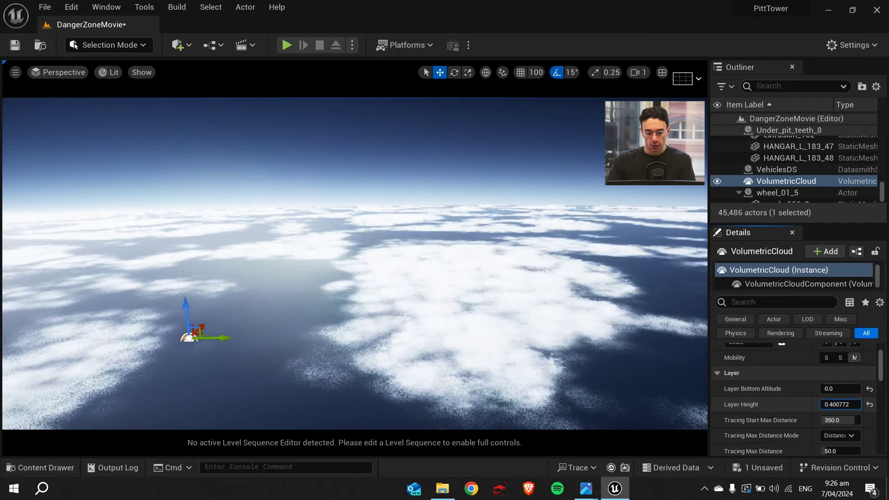
- View the cloud layer beneath the aircraft and delete the Volumetric Cloud
right_drag(574, 367, 624, 370)
key(d)
key(w)
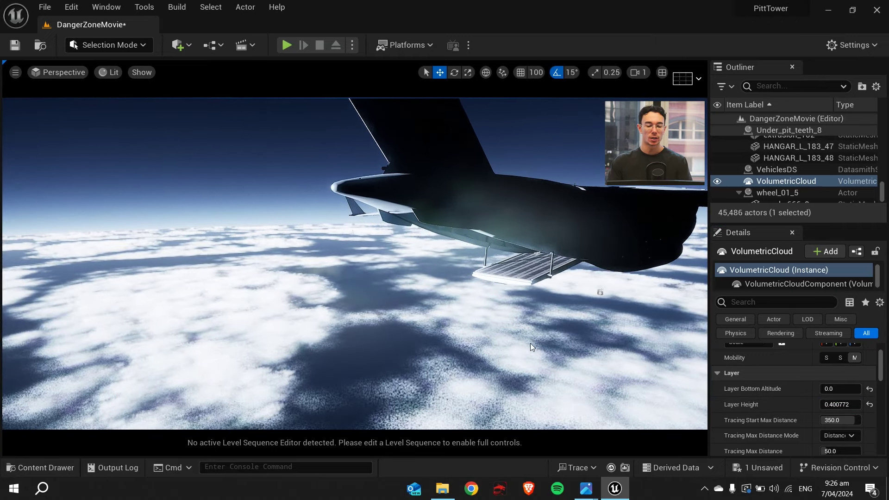
right_drag(532, 343, 459, 263)
key(Delete)
- Select the wall panel mesh_2151 inside the cargo bay and frame it in the viewport
key(w)
scroll(463, 270, down, 3)
key(w)
right_drag(401, 284, 185, 305)
key(w)
click(164, 245)
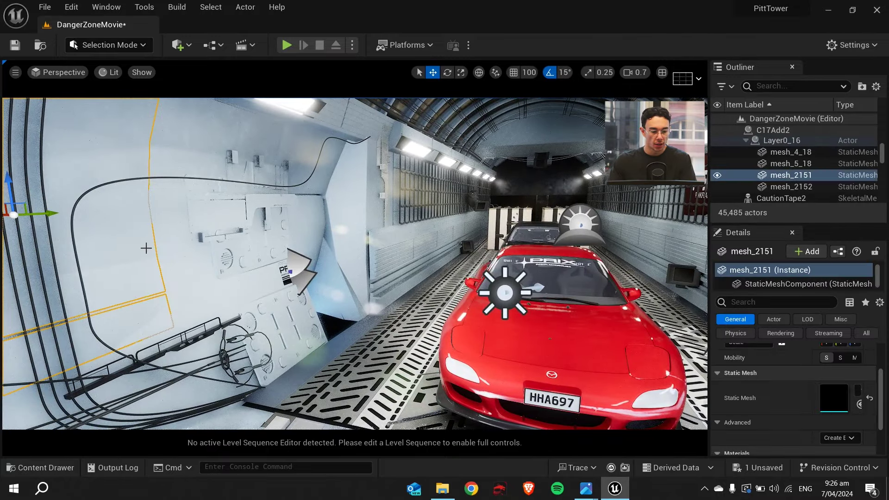
scroll(808, 401, up, 3)
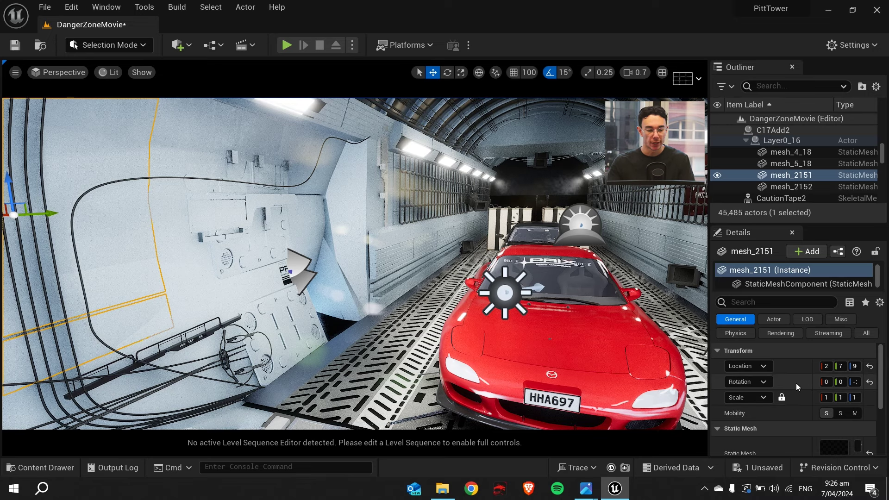
key(f)
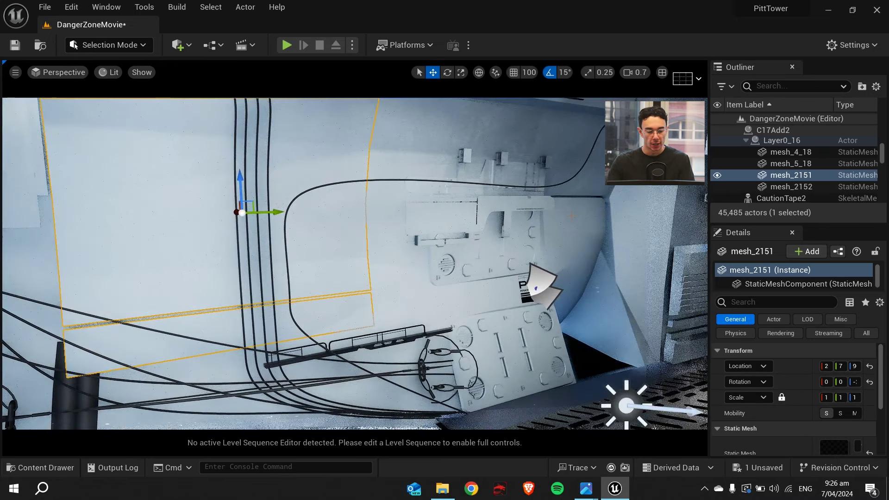
- Open the Metal materials folder under AutomotiveMaterials, Materials, Exterior in the project content
key(ctrl+space)
click(76, 320)
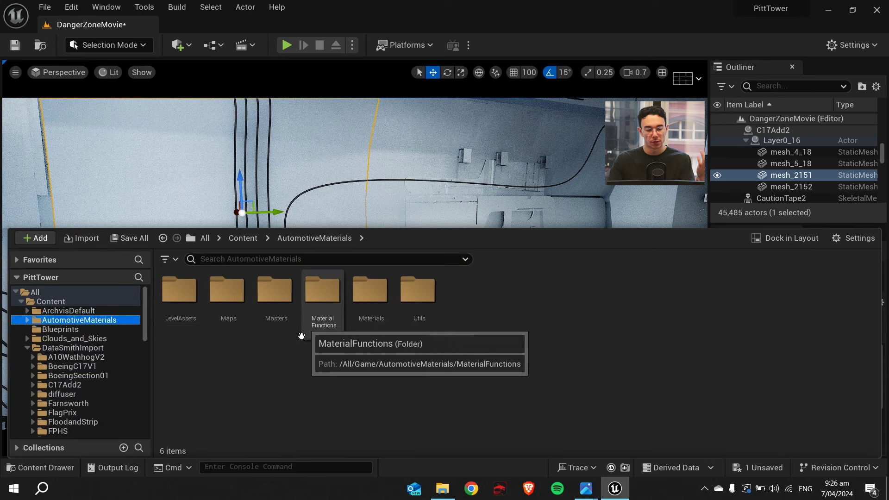
double_click(369, 291)
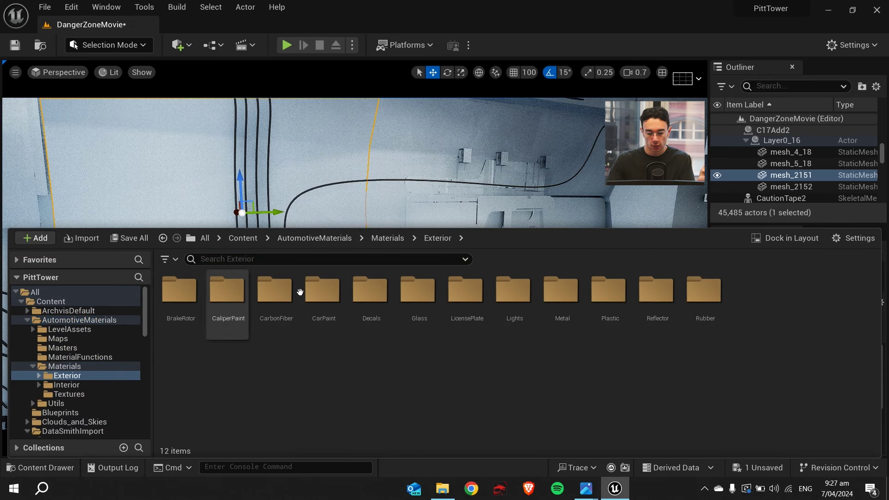
click(562, 304)
double_click(562, 304)
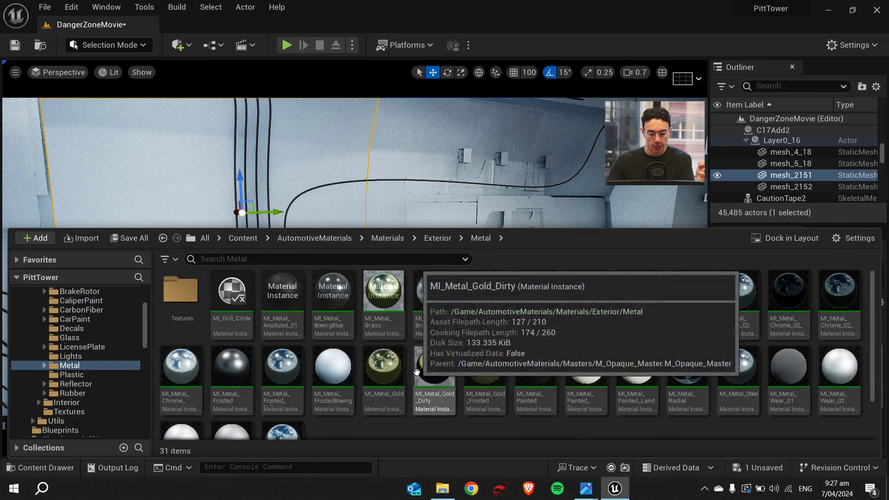
- Open the MI_Metal_FrostedBoeing material instance, review its tint, metalness, roughness and normal parameters, and close it
click(331, 368)
double_click(332, 370)
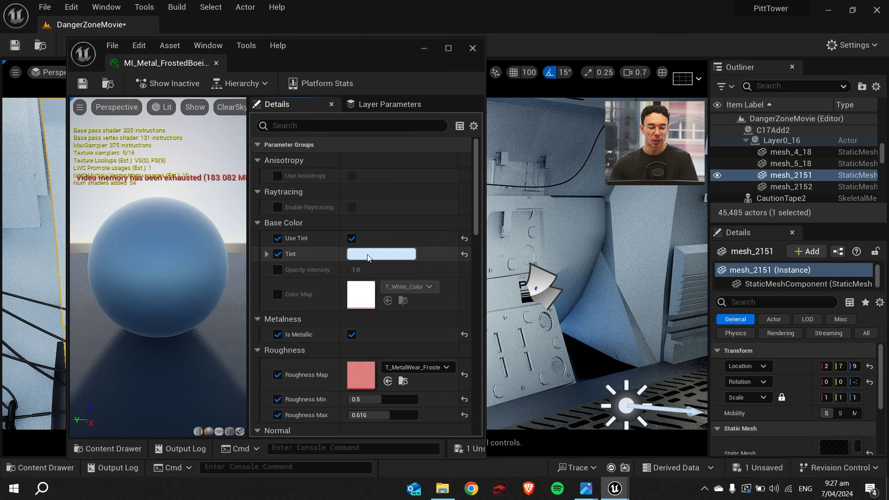
scroll(346, 220, down, 2)
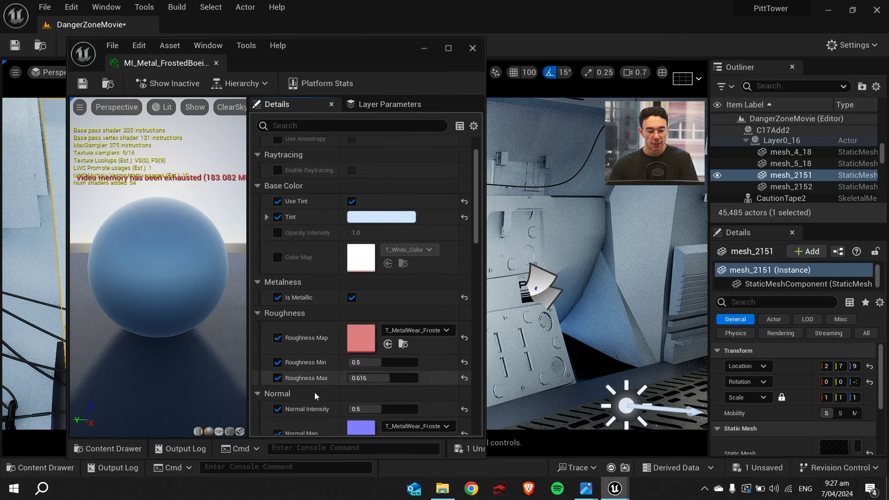
scroll(310, 310, down, 4)
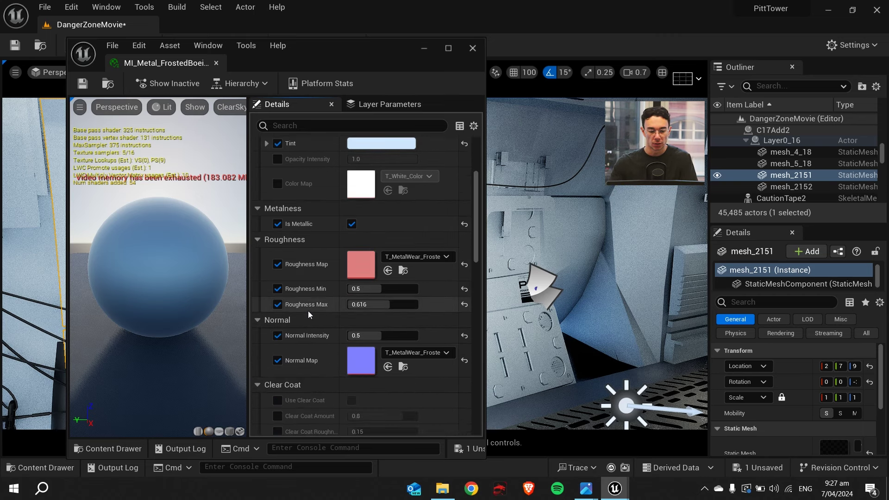
click(472, 49)
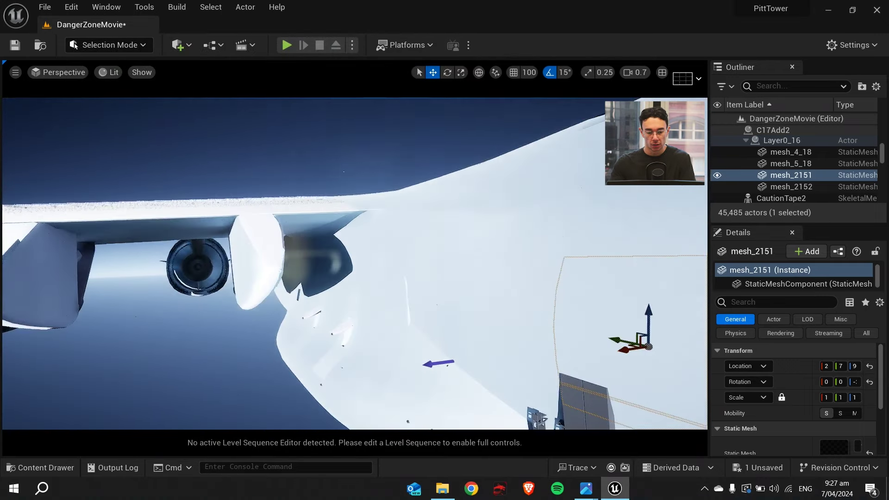
- Clear the wall panel selection, then select the glowing light strip meshes along the cargo bay walls and hide them
key(w)
right_drag(354, 263, 399, 259)
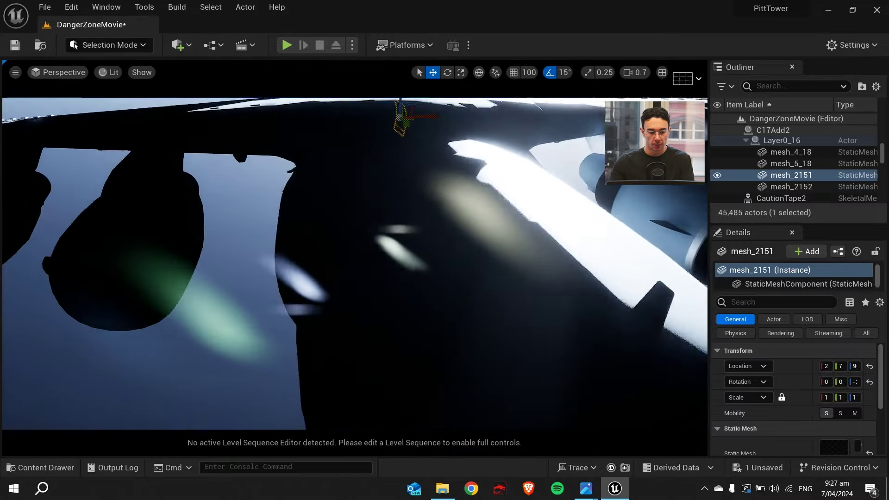
right_drag(383, 308, 384, 308)
scroll(383, 308, up, 3)
key(Escape)
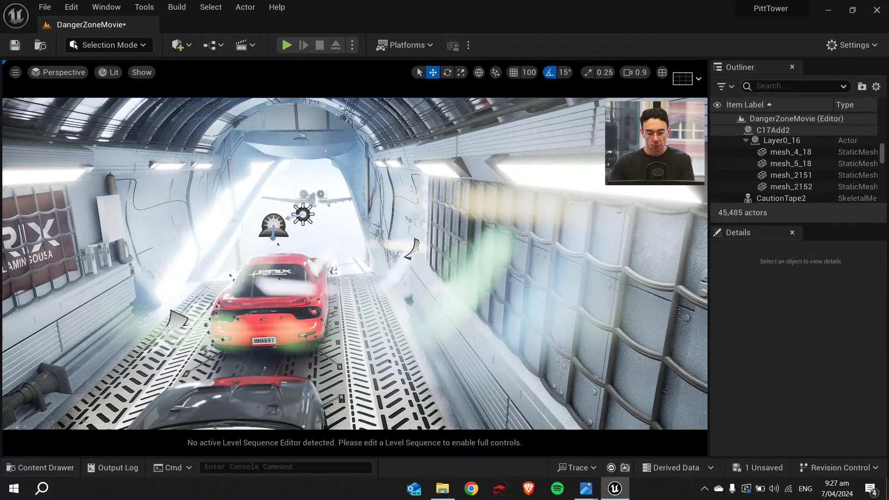
click(436, 171)
click(717, 153)
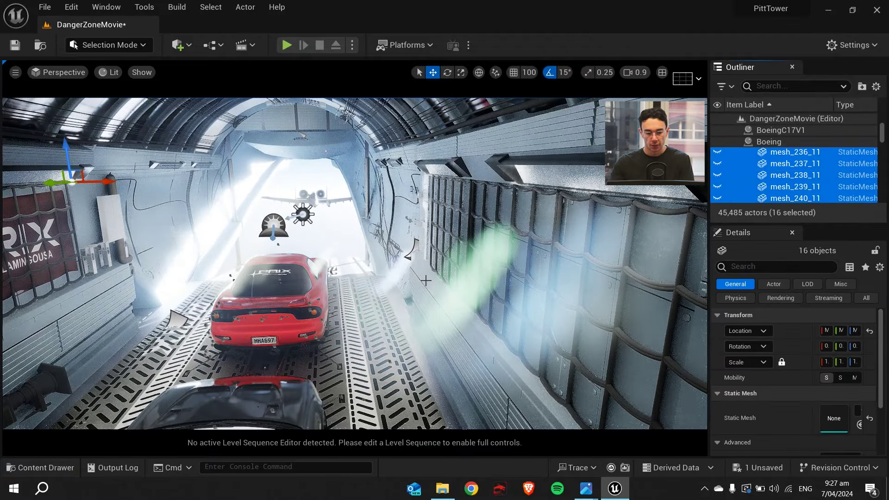
- Unhide the light strip meshes along the cargo bay walls and clear the selection
right_drag(456, 260, 437, 265)
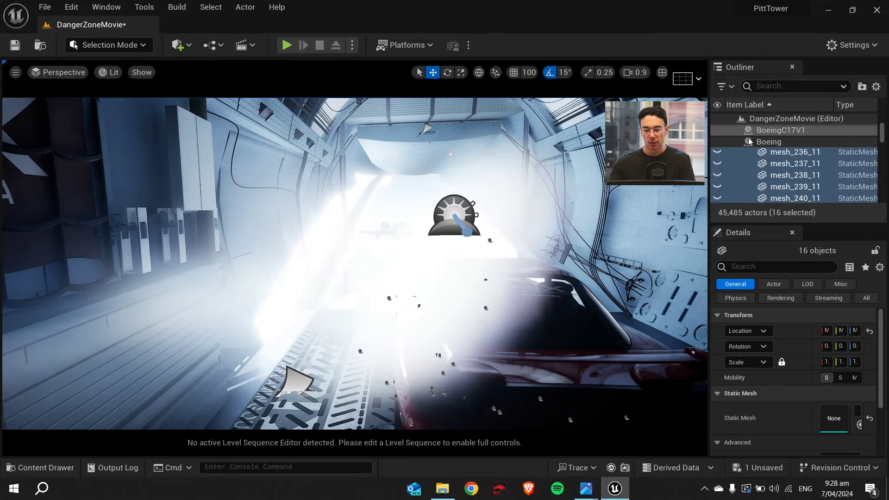
click(717, 151)
right_drag(516, 204, 608, 180)
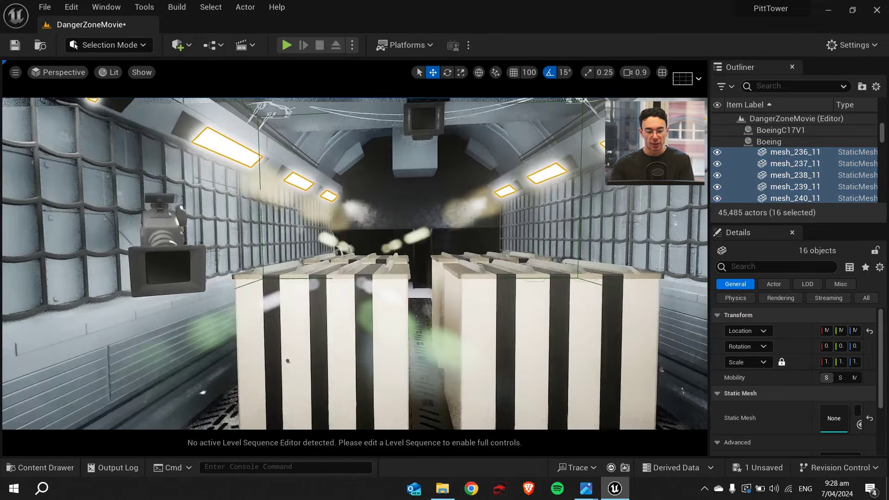
right_drag(608, 180, 691, 200)
key(w)
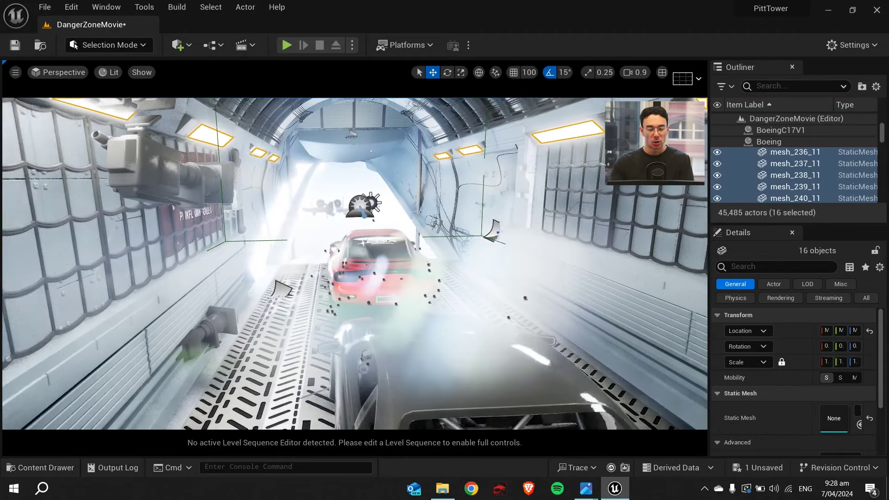
key(Escape)
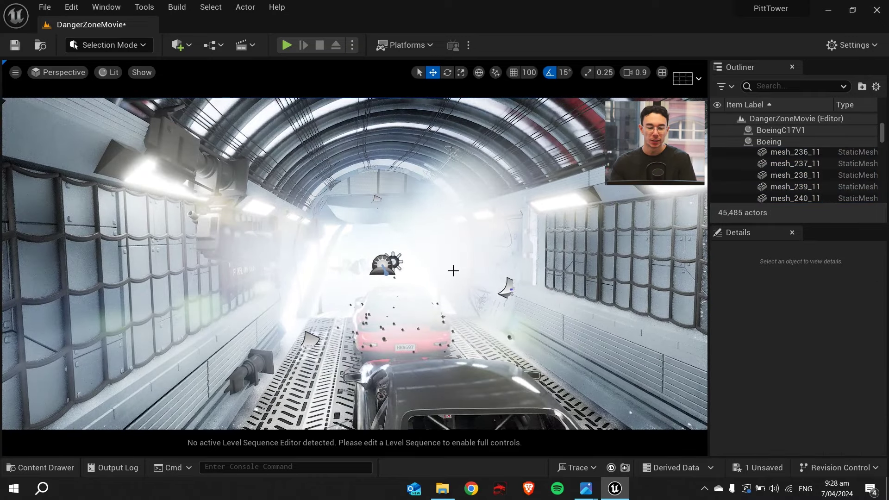
- Preview the Movie2 and Interior3 cine cameras in the cargo bay, check the recent levels list, and clear the selection
click(232, 178)
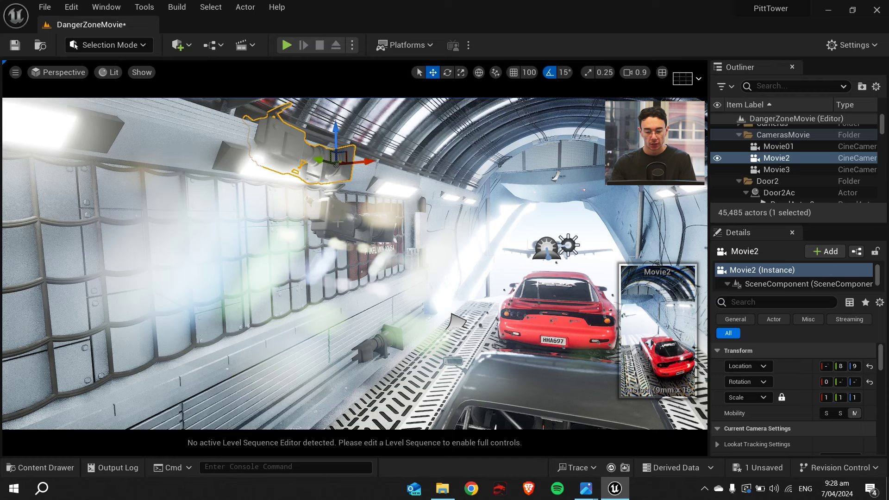
click(337, 223)
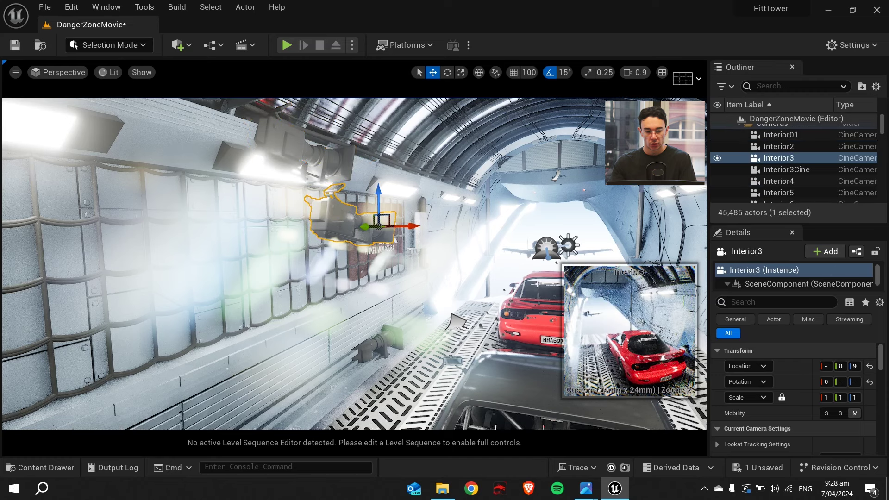
click(45, 7)
mouse_move(101, 76)
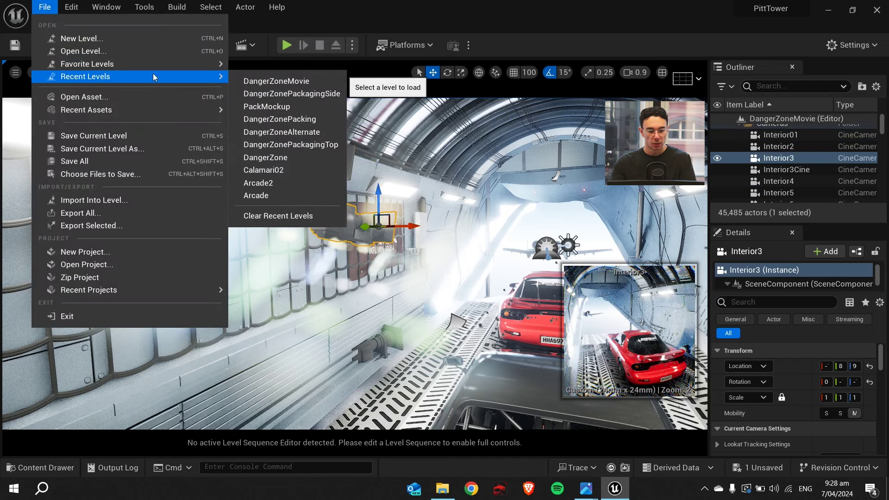
right_drag(389, 169, 387, 106)
key(Escape)
- View the cargo bay through the placed Interior01 camera, and return to the free perspective view
key(w)
key(s)
scroll(499, 213, down, 3)
key(s)
key(w)
right_drag(435, 185, 435, 185)
click(60, 72)
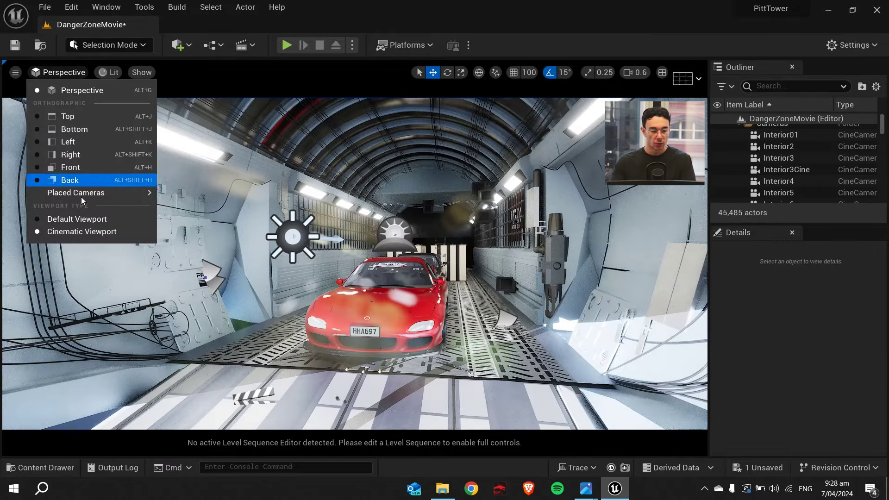
mouse_move(150, 198)
click(194, 197)
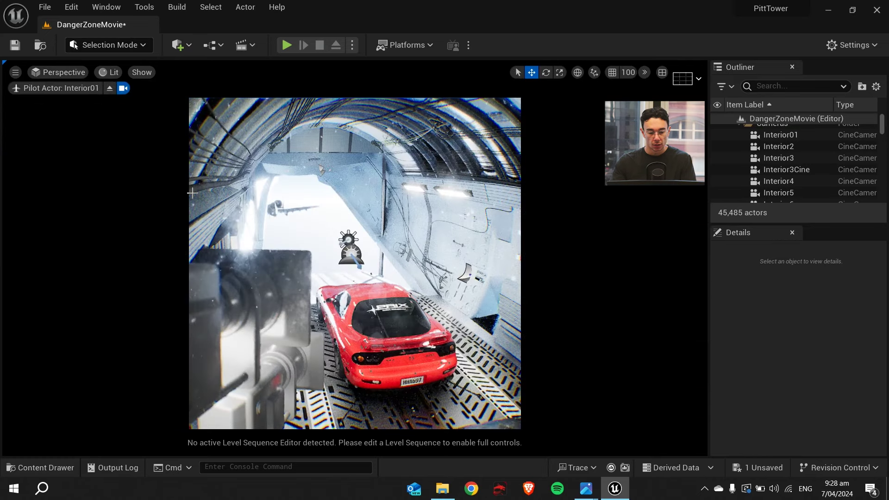
click(62, 73)
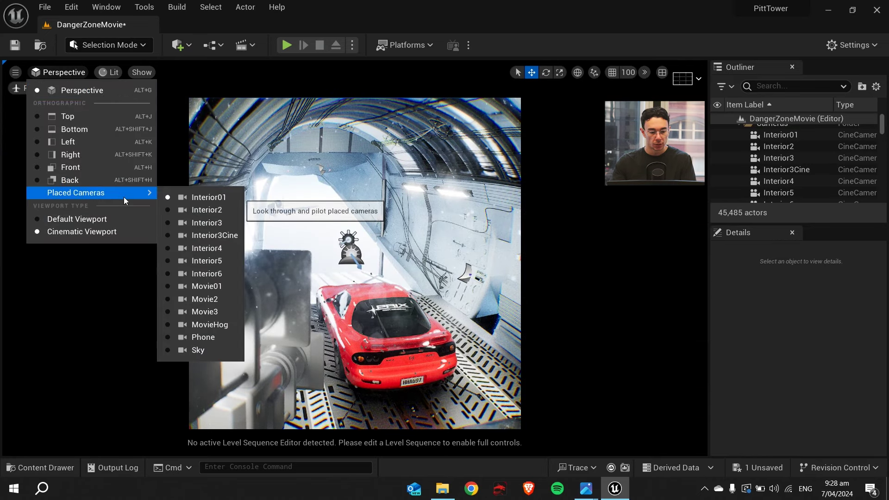
click(83, 232)
click(49, 73)
click(74, 228)
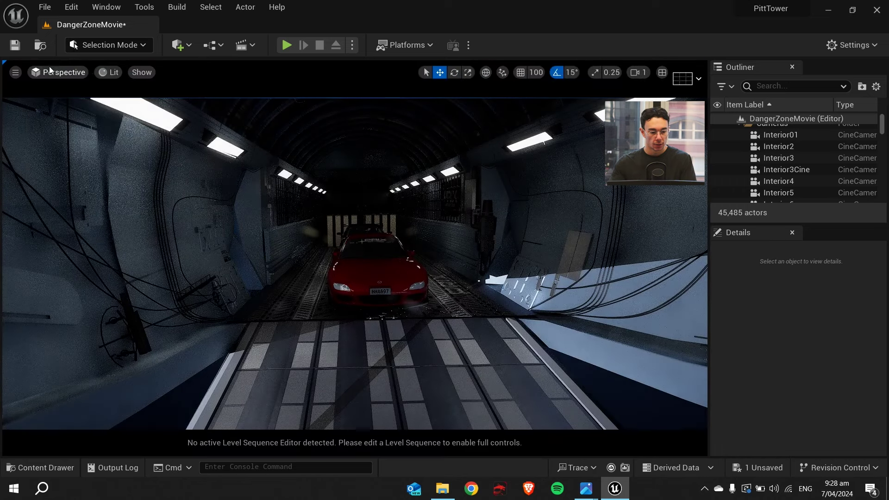
- View the scene through the placed Interior2 camera and the Interior3Cine camera
click(63, 72)
mouse_move(92, 193)
click(203, 211)
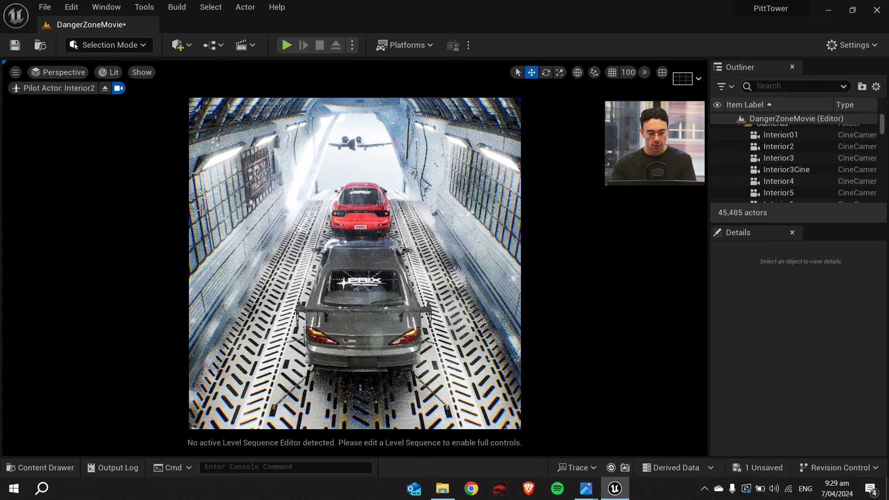
click(79, 70)
mouse_move(93, 193)
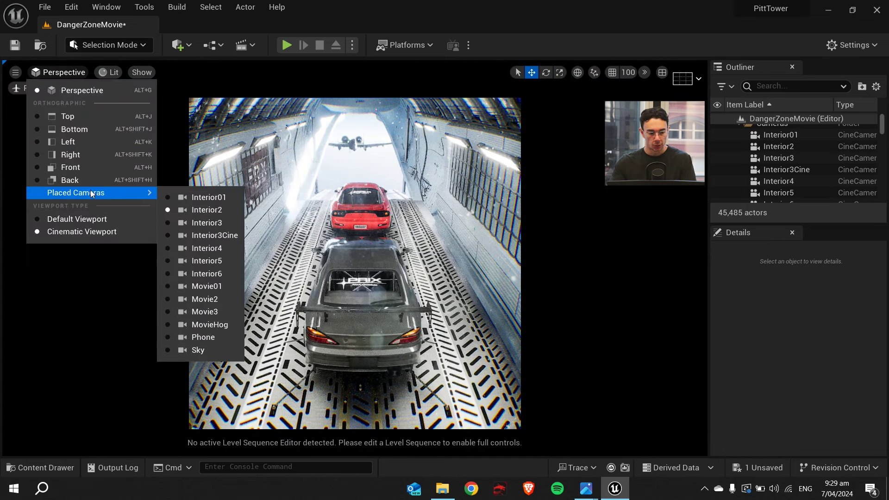
click(199, 237)
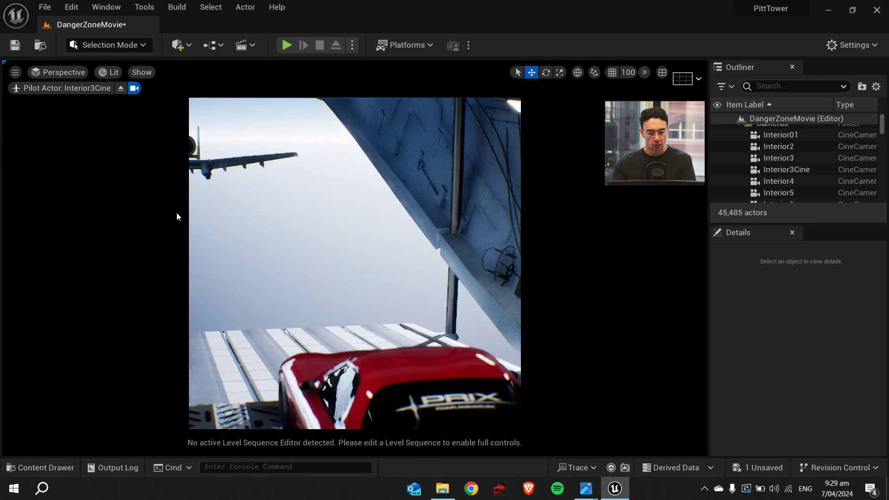
- Pilot the placed Interior3 camera and select it to show its properties
click(69, 75)
mouse_move(115, 191)
click(204, 225)
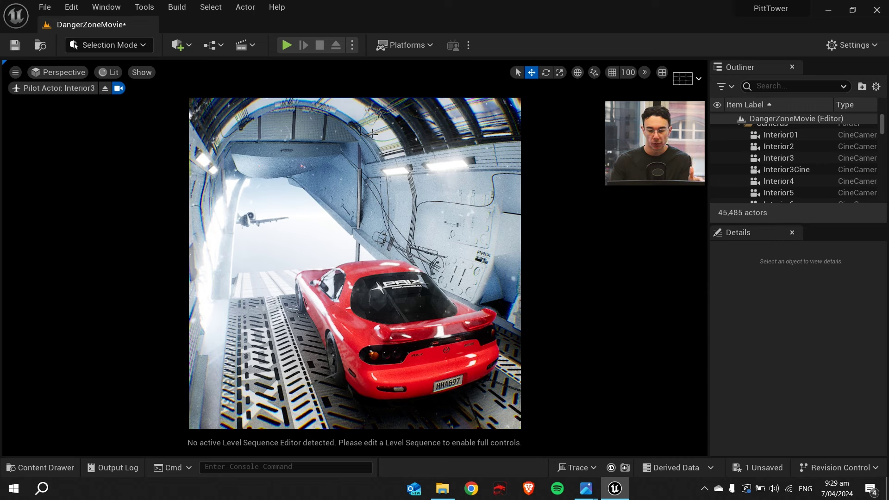
click(779, 159)
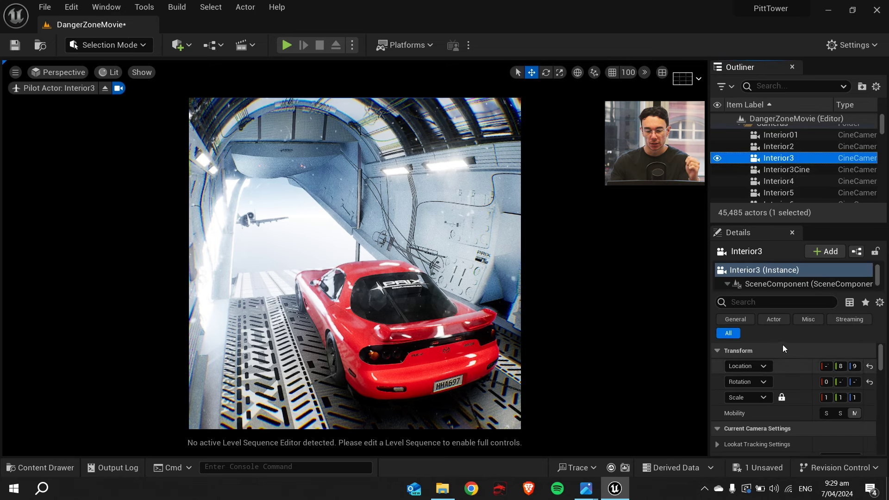
- Search the project's plugins for "lens" to check the Camera Calibration plugin, and close the plugin browser
click(65, 3)
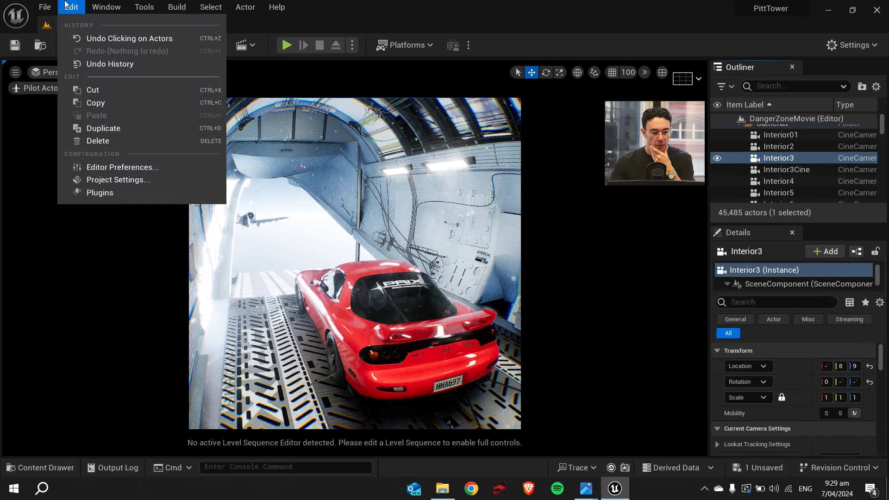
click(106, 193)
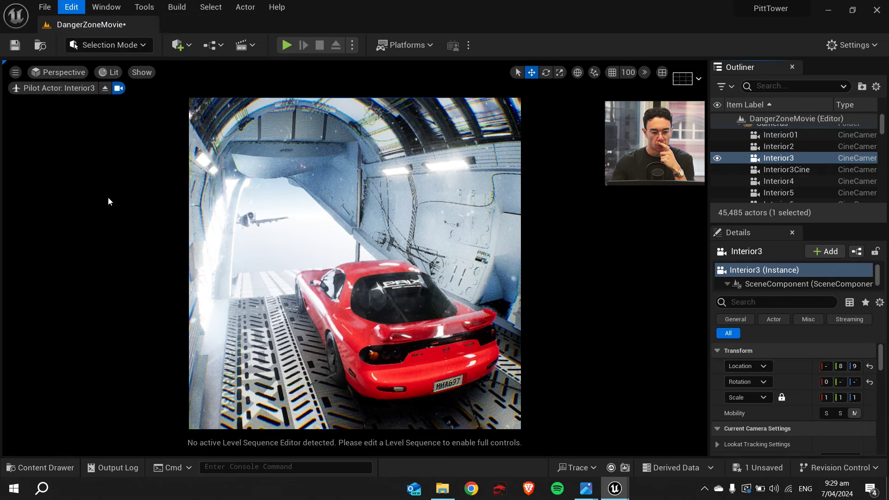
text(lens)
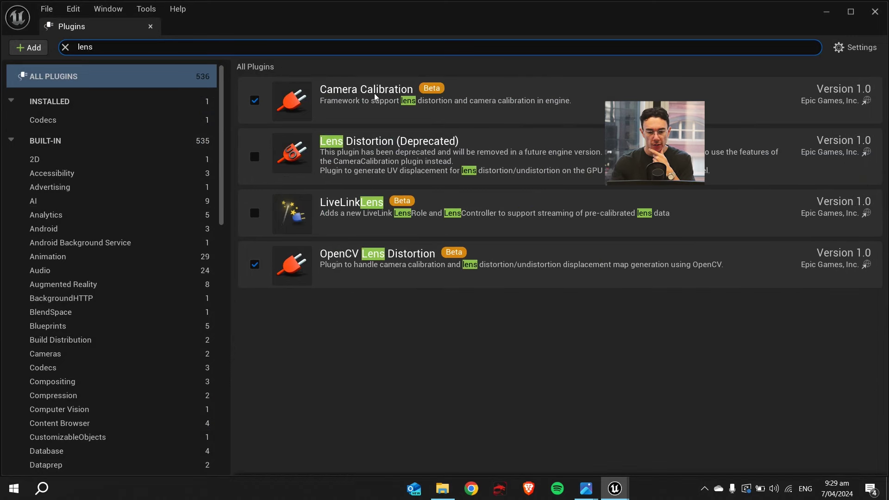
click(874, 12)
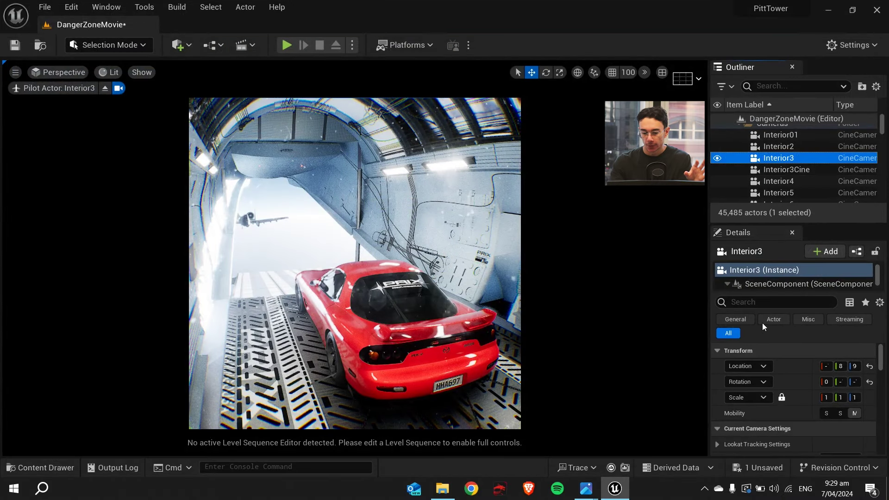
- Select the Lens component of the Interior3 camera, reposition the piloted camera, and show the Distortion State parameters
drag(764, 292, 769, 345)
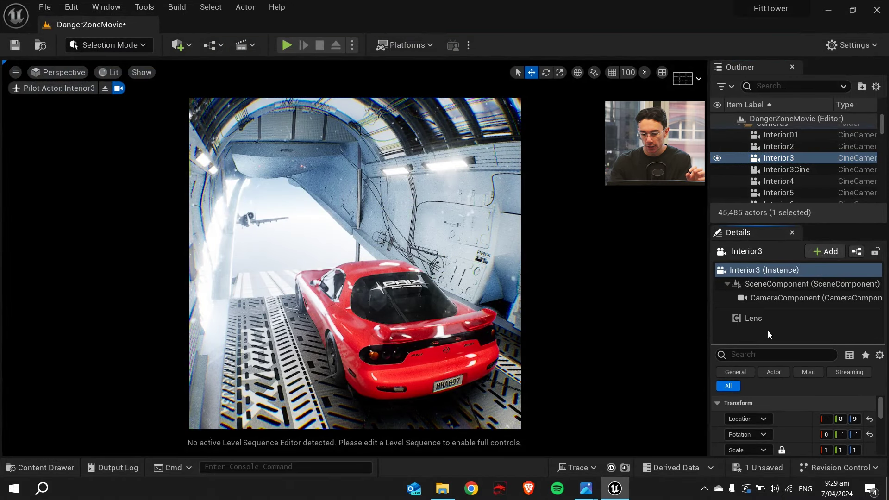
click(762, 320)
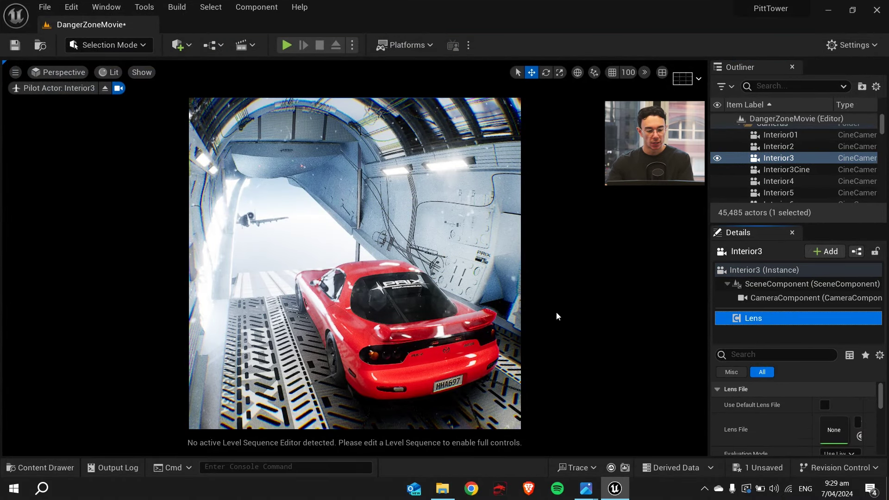
right_drag(437, 297, 437, 283)
key(d)
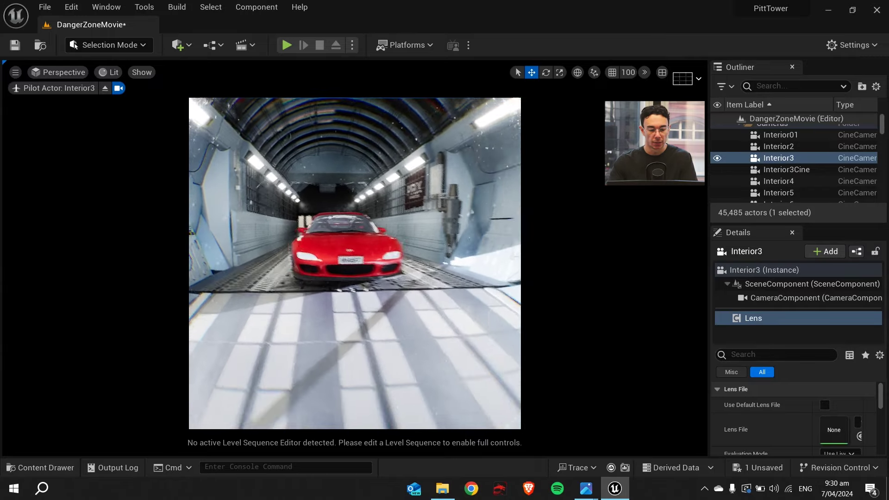
right_drag(355, 263, 278, 185)
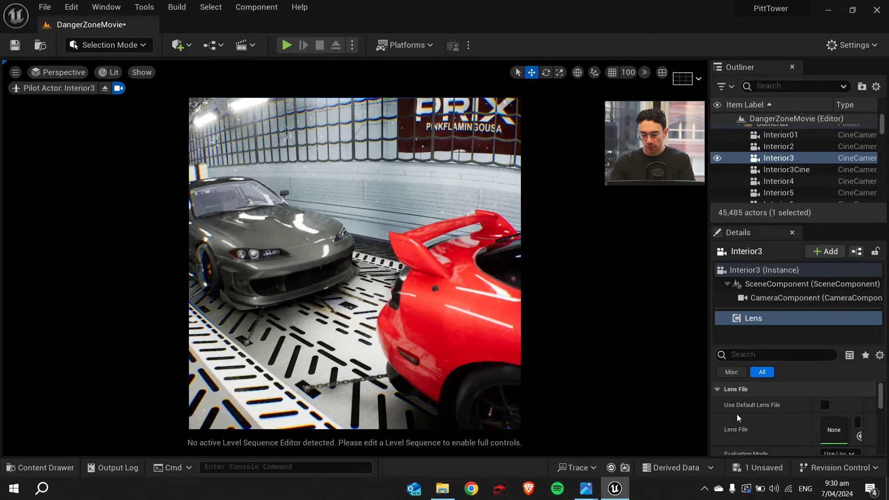
double_click(754, 318)
scroll(775, 398, down, 6)
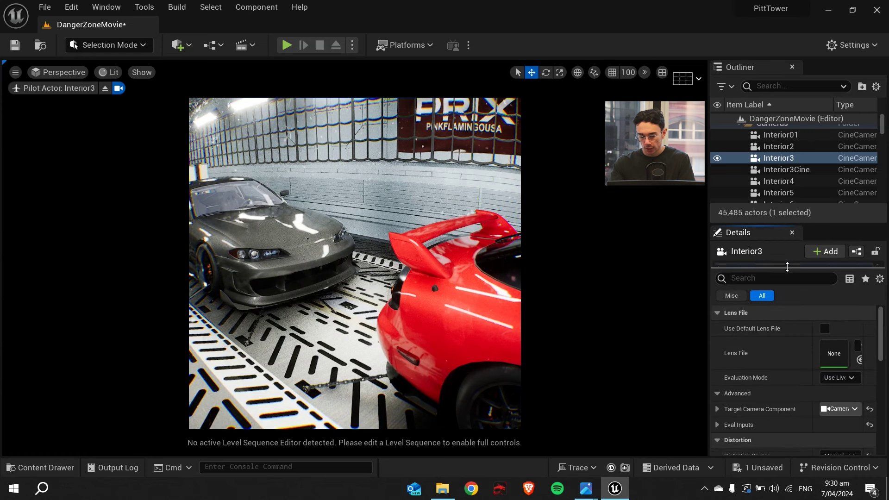
scroll(770, 395, down, 3)
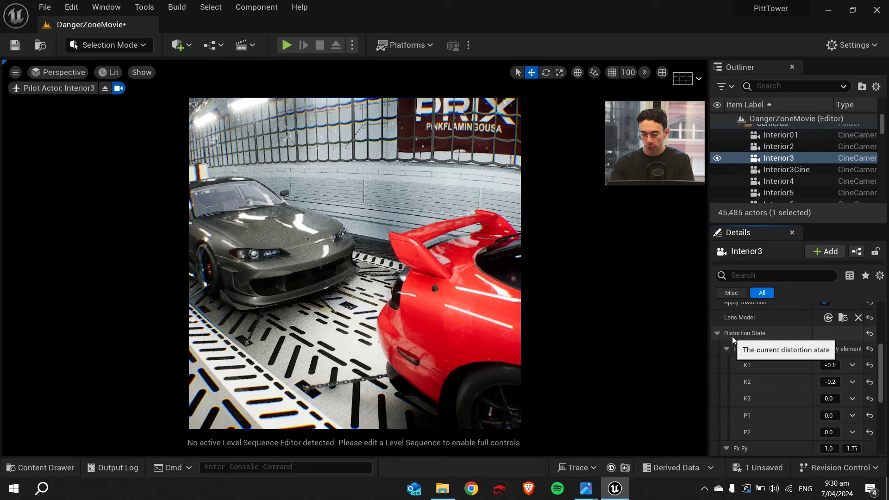
- Try a K1 lens distortion value of 1.97 on the Interior3 camera and undo the change
click(829, 364)
mouse_move(830, 364)
mouse_down()
mouse_move(879, 365)
mouse_move(814, 364)
mouse_move(842, 365)
mouse_up()
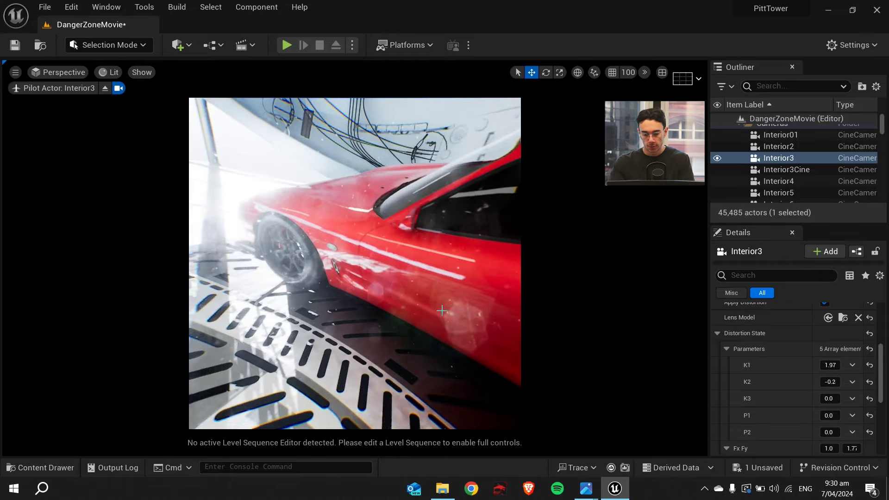
key(ctrl+z)
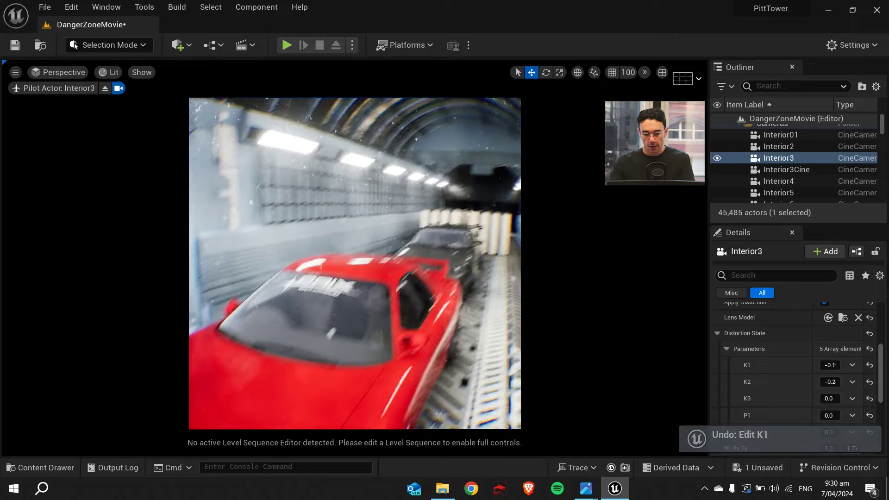
- Adjust the K2 lens distortion parameter of the Interior3 camera to about -0.3 and check the effect around the cars
mouse_move(829, 381)
mouse_down()
mouse_move(808, 382)
mouse_move(822, 381)
mouse_up()
drag(830, 382, 836, 381)
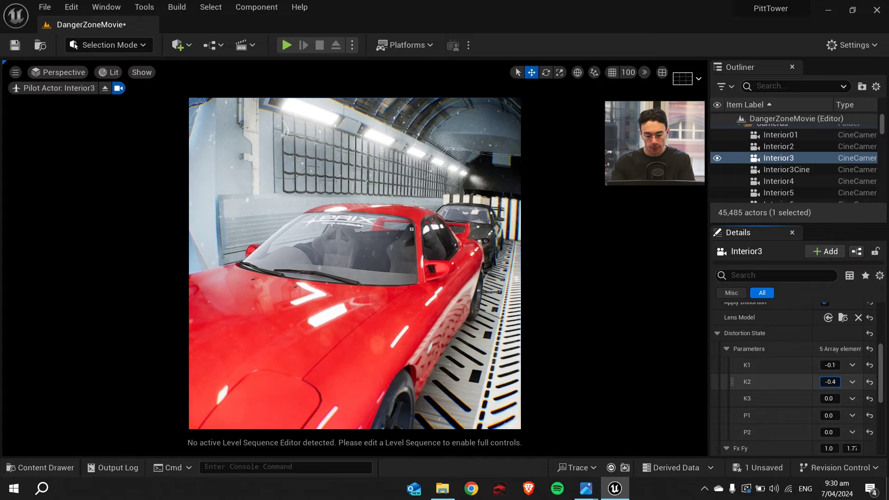
key(s)
right_drag(354, 263, 345, 234)
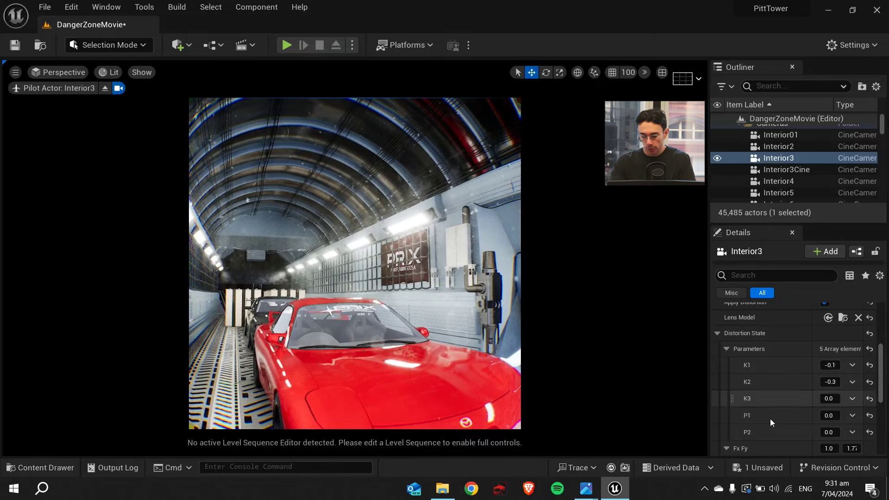
- Review the remaining Lens component settings, and examine the focus settings of the Interior3 camera instance
scroll(793, 379, down, 8)
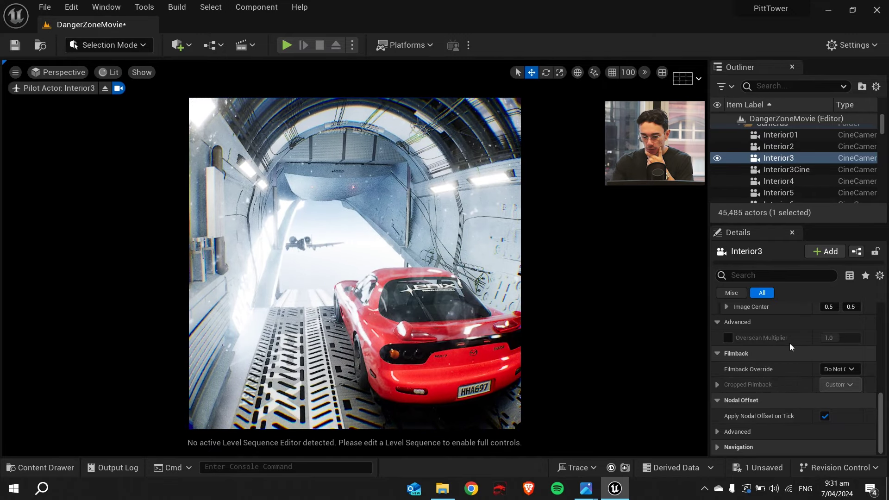
scroll(789, 346, down, 6)
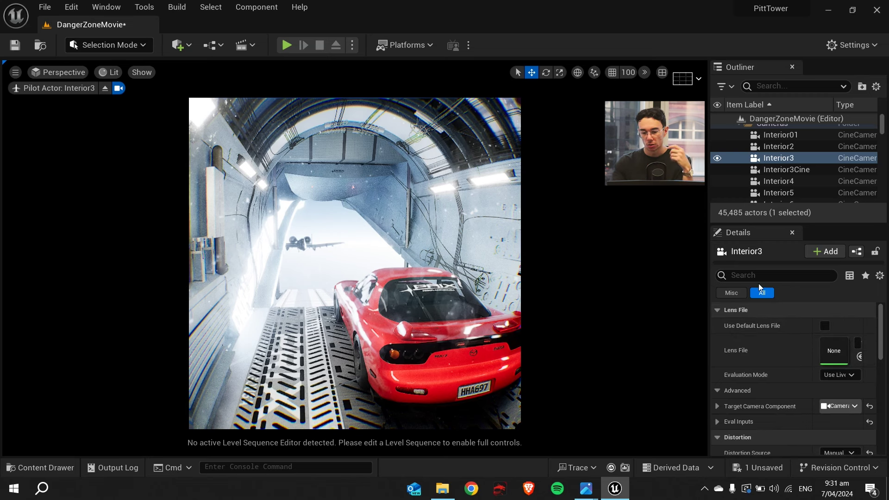
scroll(782, 347, down, 2)
scroll(801, 336, up, 2)
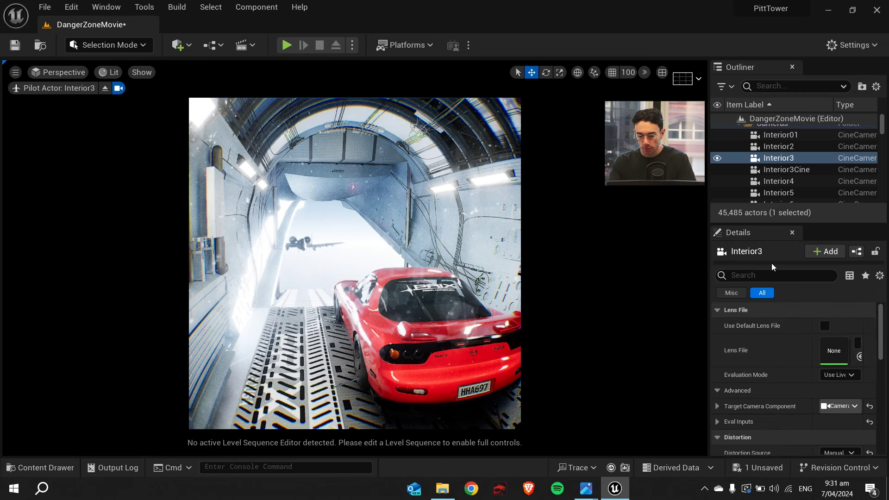
drag(770, 264, 770, 319)
scroll(762, 281, up, 1)
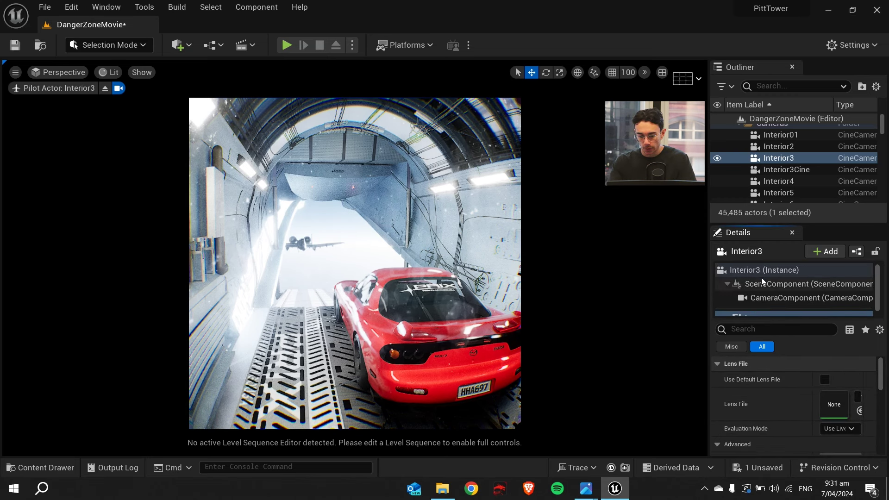
click(761, 272)
scroll(791, 397, down, 10)
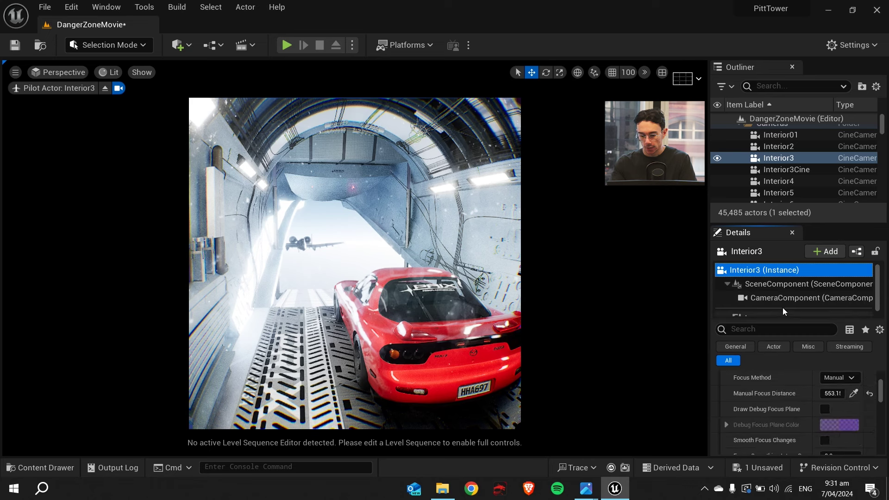
- Show the Dirt Mask settings in the Interior3 camera's post process and compare the view with the dirt mask texture disabled and re-enabled
drag(783, 317, 782, 262)
scroll(782, 362, down, 10)
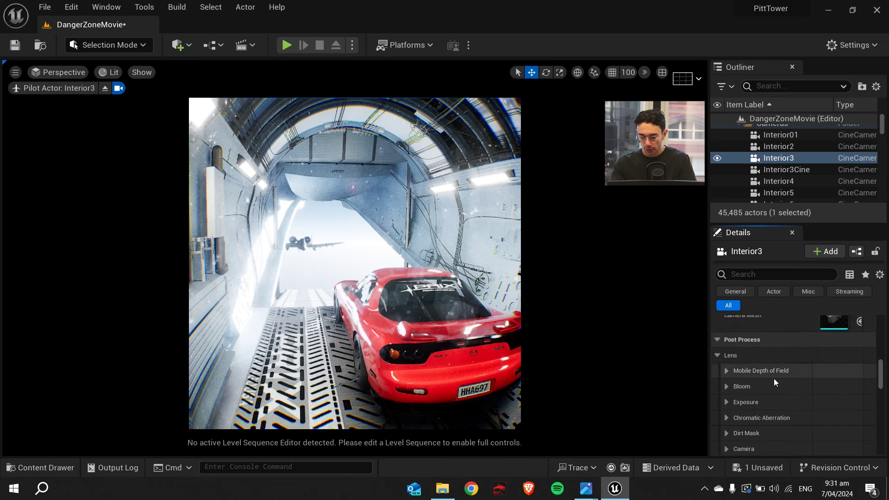
scroll(774, 378, down, 2)
click(729, 396)
scroll(757, 376, down, 1)
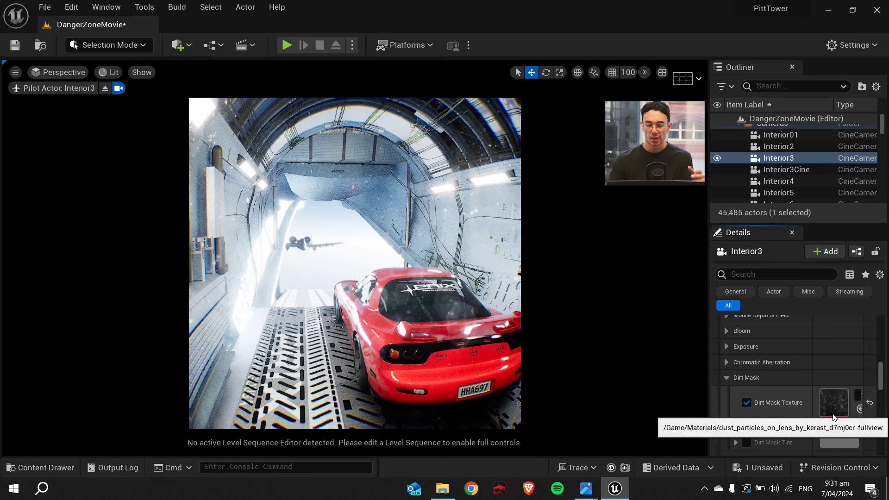
click(746, 401)
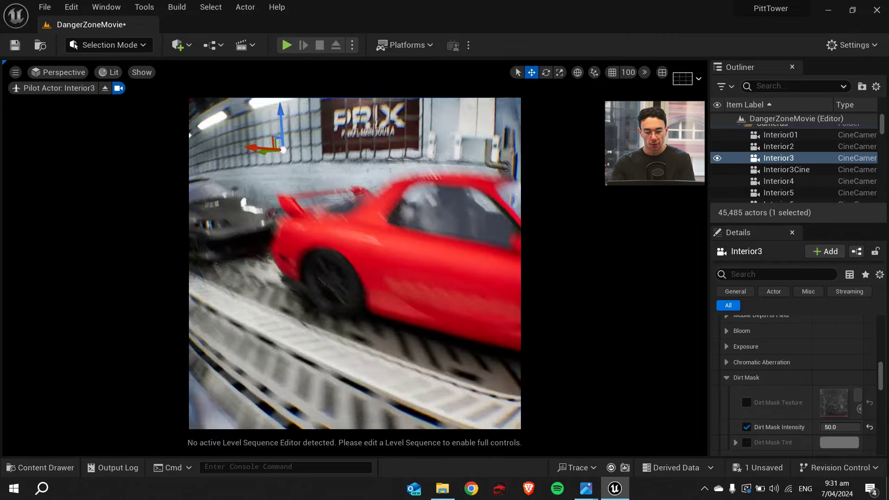
click(746, 402)
- Try a Dirt Mask Intensity of 200 on the Interior3 camera, then set it back to 50
click(827, 427)
text(200)
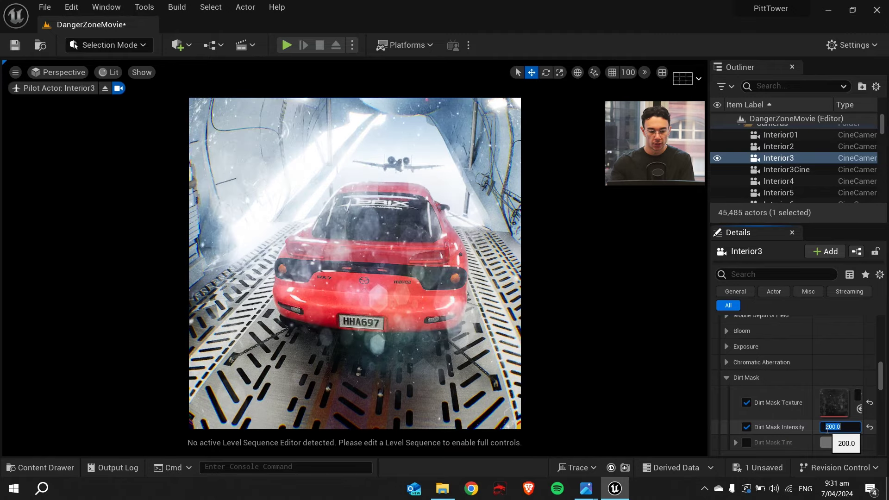
key(Return)
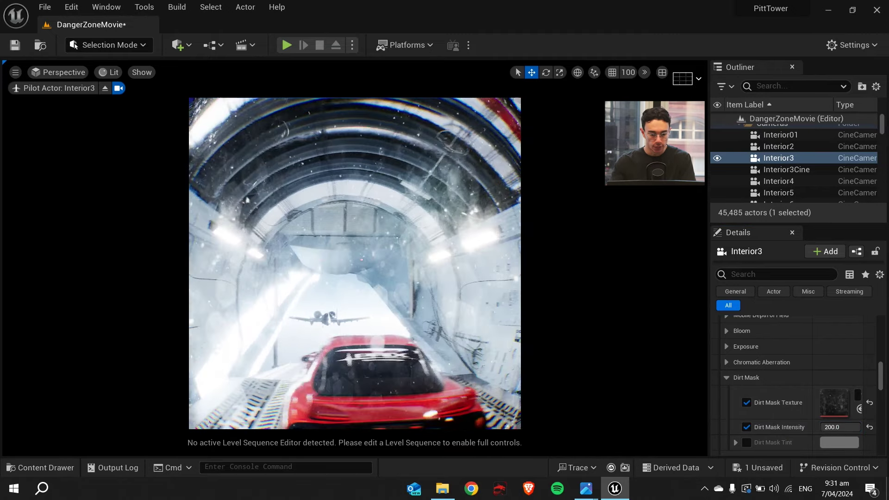
click(838, 428)
text(50)
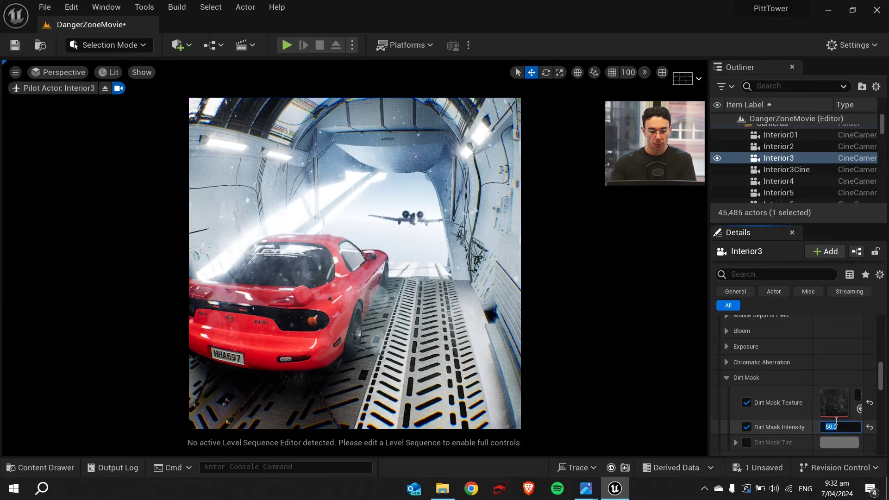
key(Return)
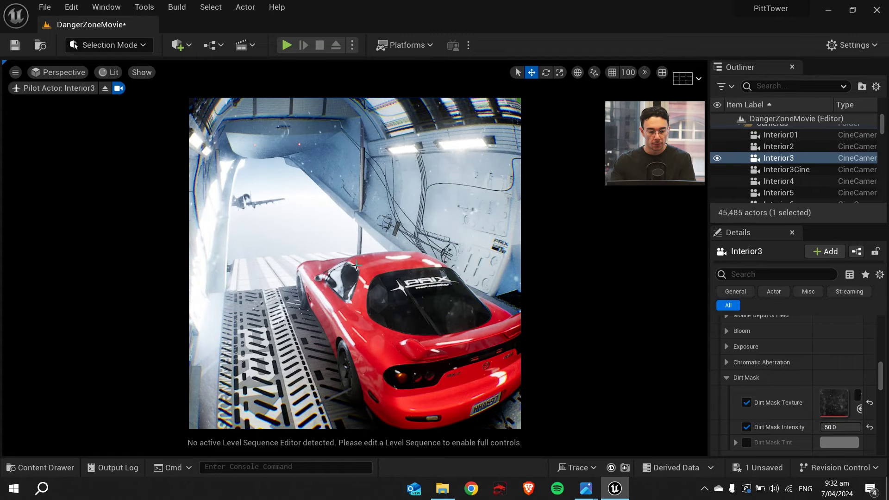
- Open the DangerfZOne level sequence from the project's main Content folder
key(ctrl+space)
key(ctrl+space)
key(ctrl+space)
scroll(112, 333, up, 5)
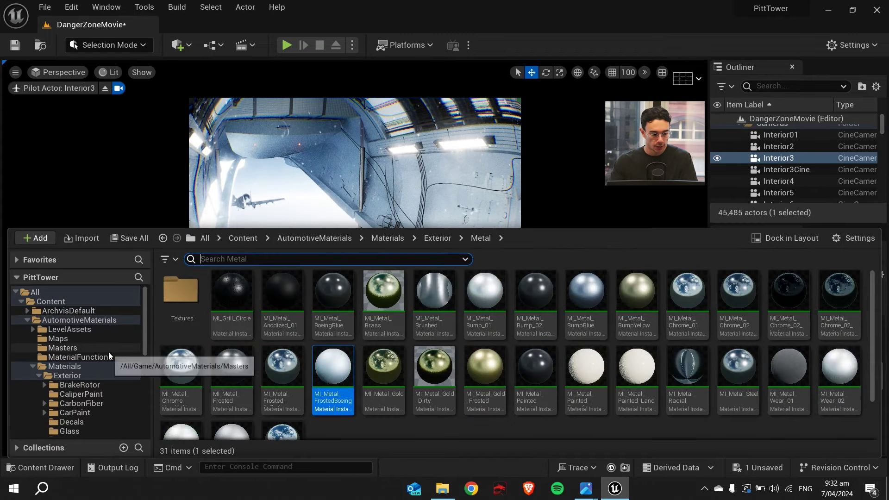
click(66, 320)
click(51, 301)
click(691, 360)
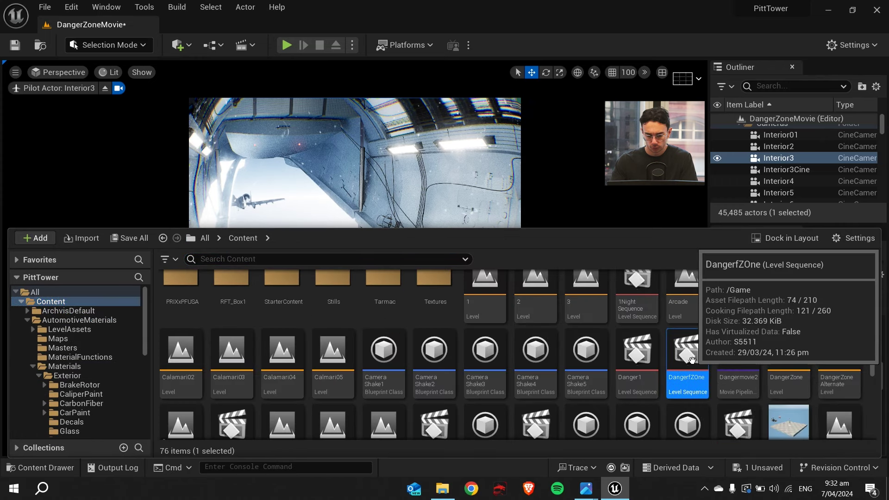
double_click(693, 361)
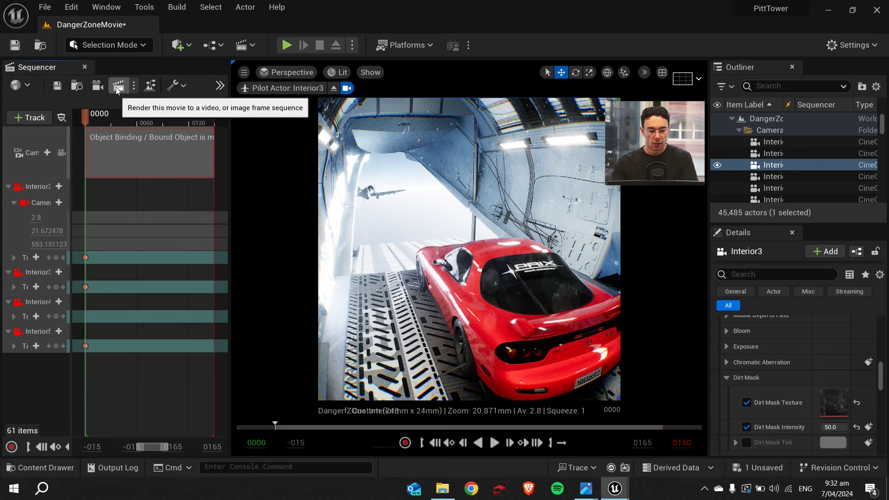
- Send the DangerfZOne sequence to the Movie Render Queue and open the render configuration of its job
click(116, 87)
drag(437, 140, 301, 110)
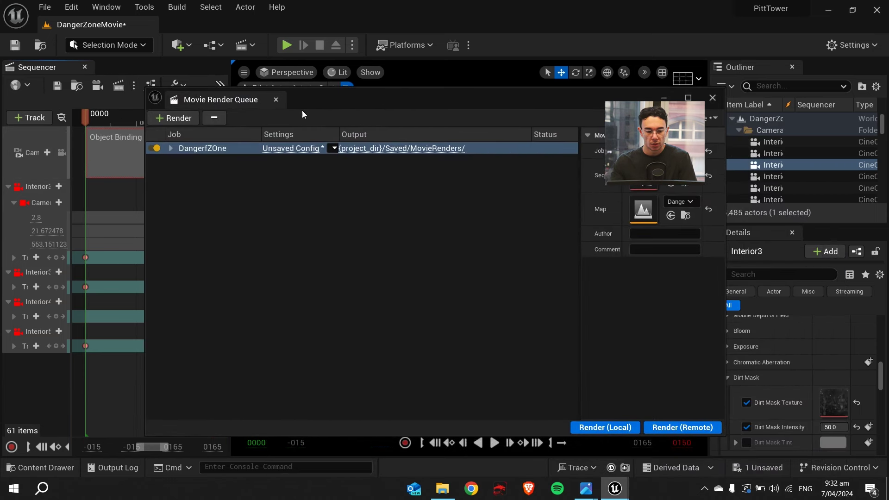
click(273, 147)
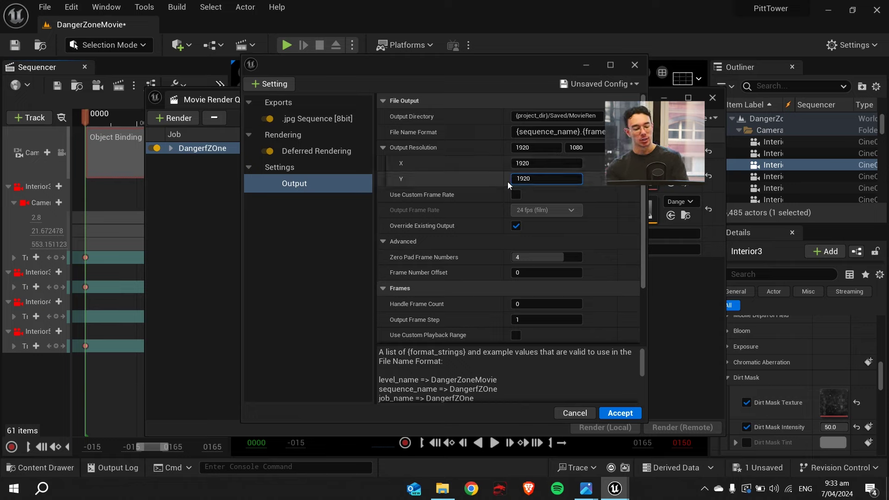
- Set the output resolution to 1920 x 1920 and enable a custom playback range from frame 1 to frame 2
scroll(487, 270, down, 2)
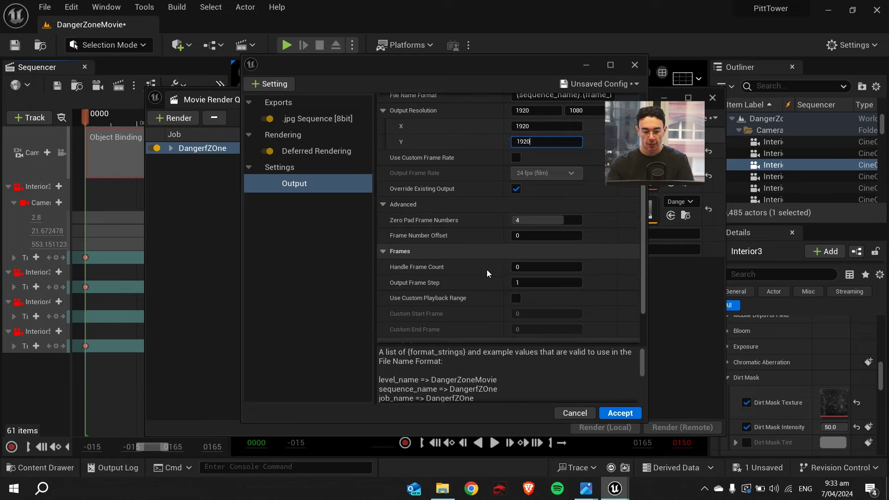
scroll(478, 243, down, 2)
click(515, 257)
text(1)
click(528, 288)
text(2)
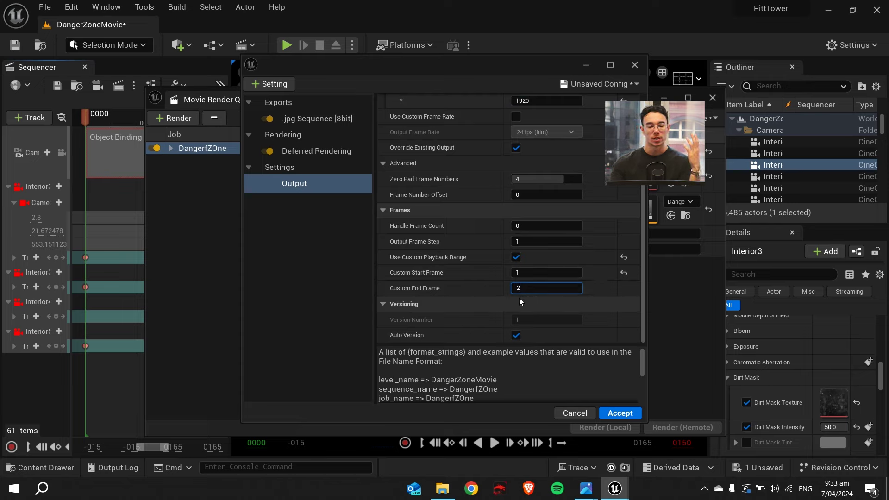
- Add an Anti-aliasing setting with spatial and temporal sample counts of 15 and an engine warm up count of 32
click(268, 83)
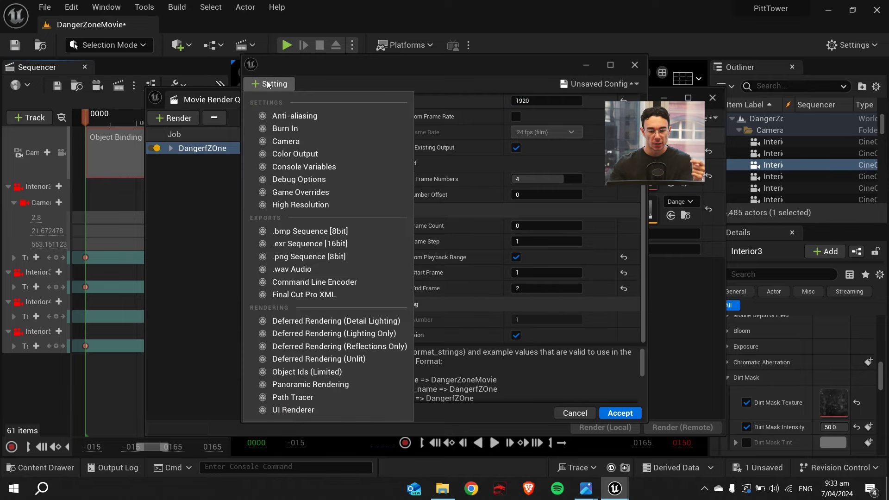
click(274, 115)
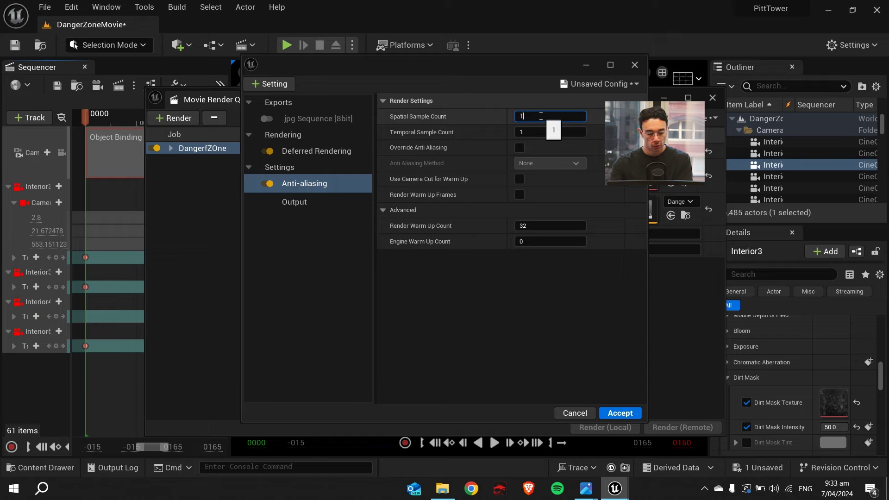
text(5)
key(Return)
text(15)
key(Return)
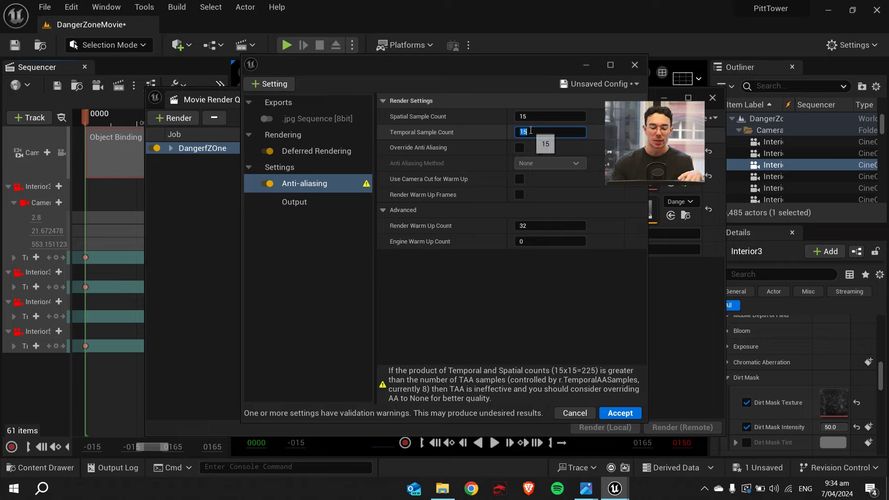
click(529, 241)
text(32)
key(Return)
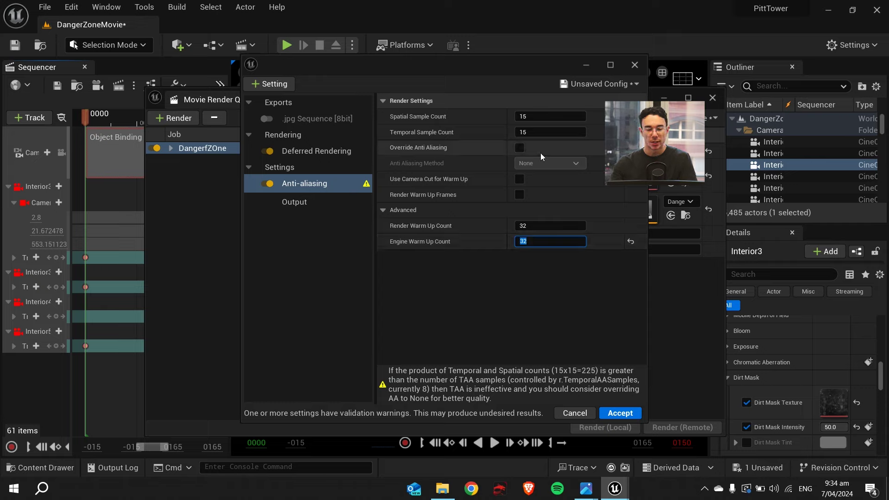
- Review the output settings, accept the render configuration, and close the Movie Render Queue without rendering
click(324, 203)
scroll(458, 218, up, 3)
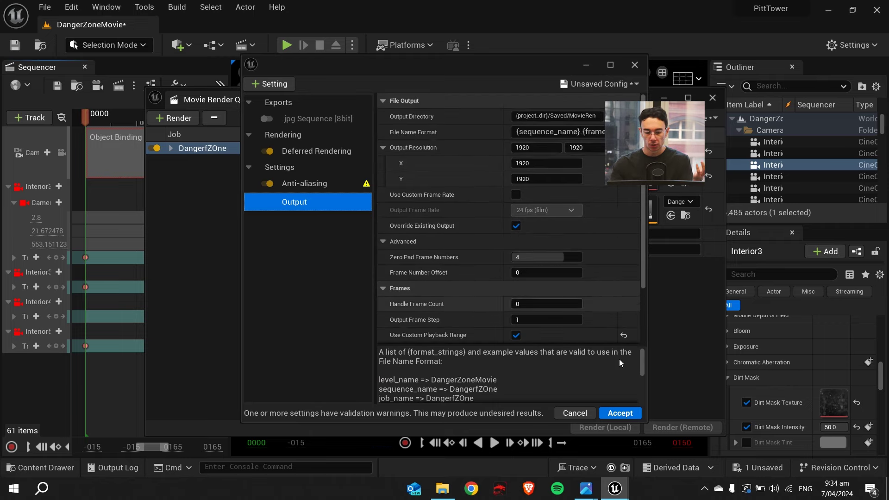
click(620, 413)
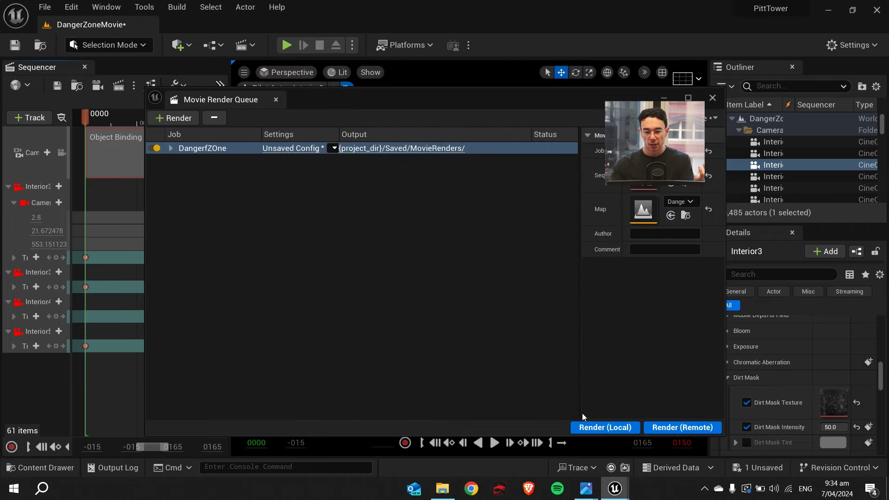
click(712, 98)
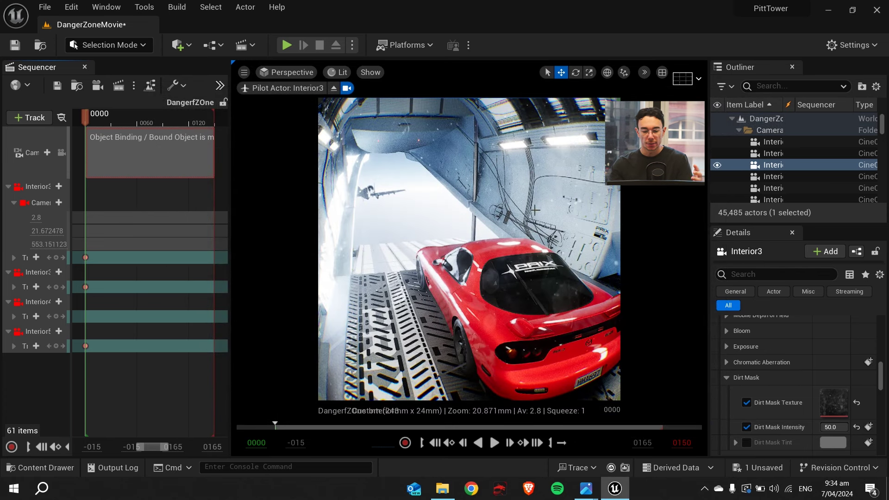